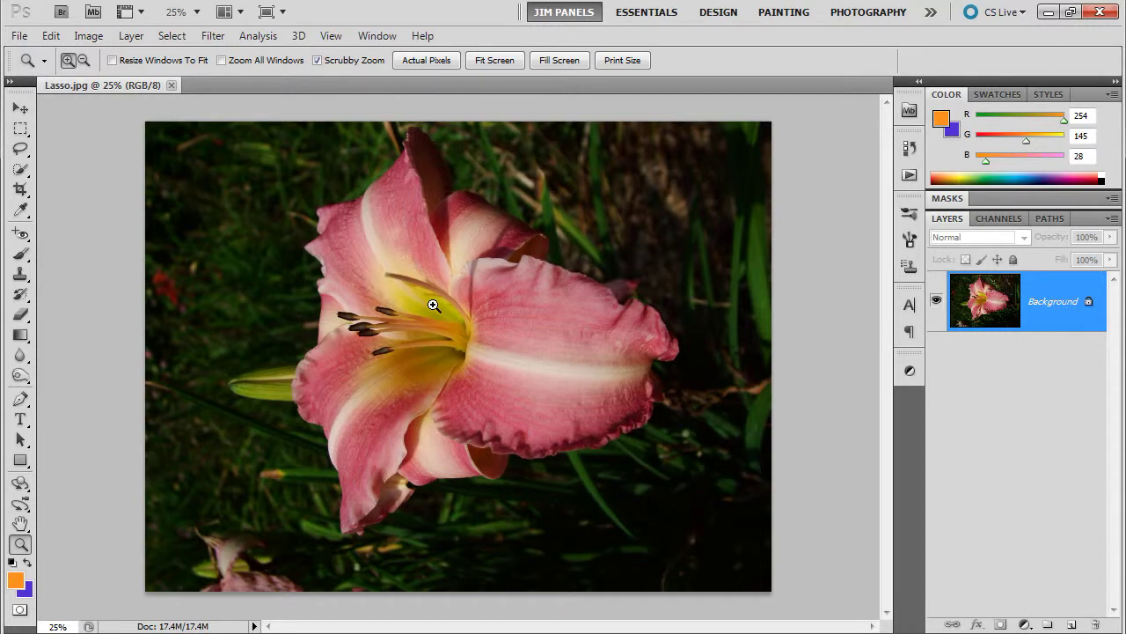
# - Rotate Lasso.jpg 90° clockwise so the lily stands upright, then fit it on screen
pyautogui.click(89, 36)
pyautogui.moveTo(143, 199)
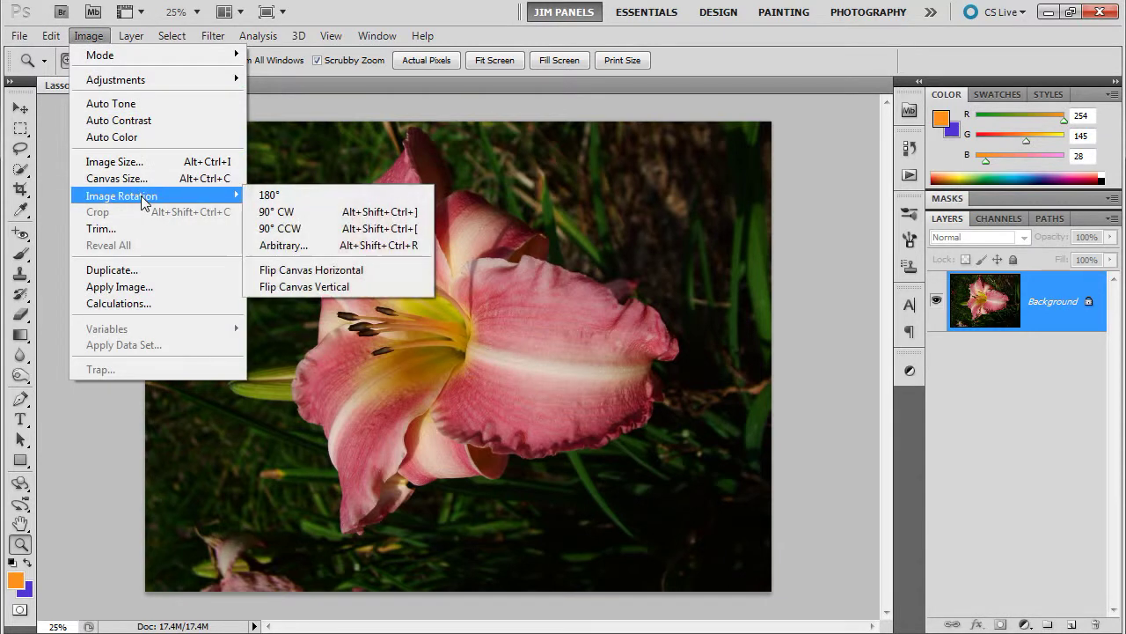
pyautogui.click(291, 211)
pyautogui.click(290, 211)
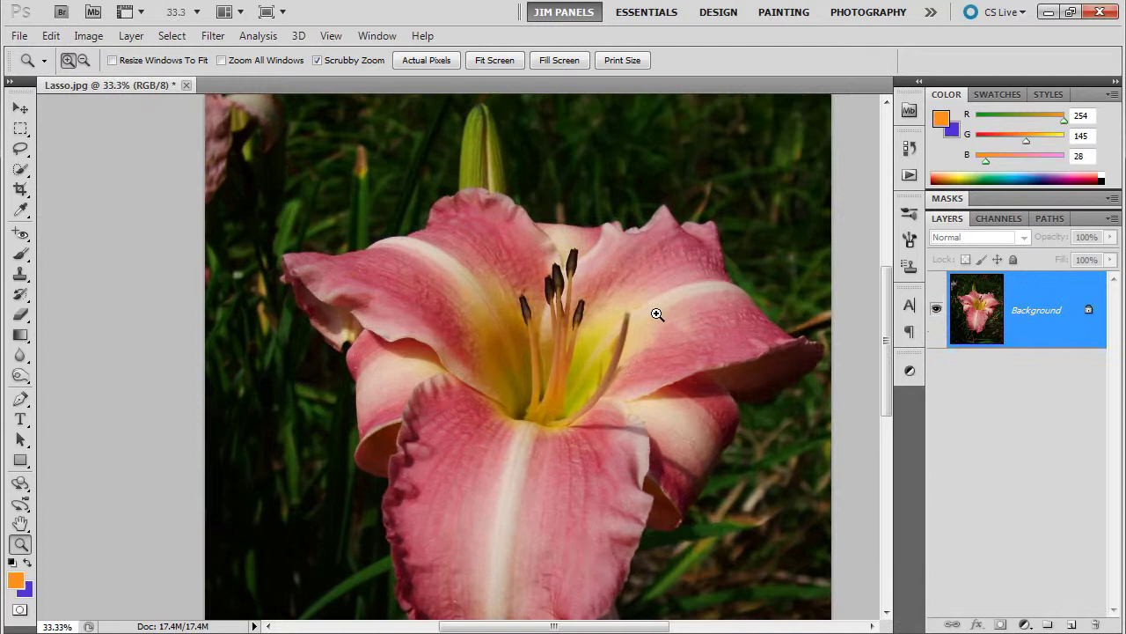
pyautogui.rightClick(588, 314)
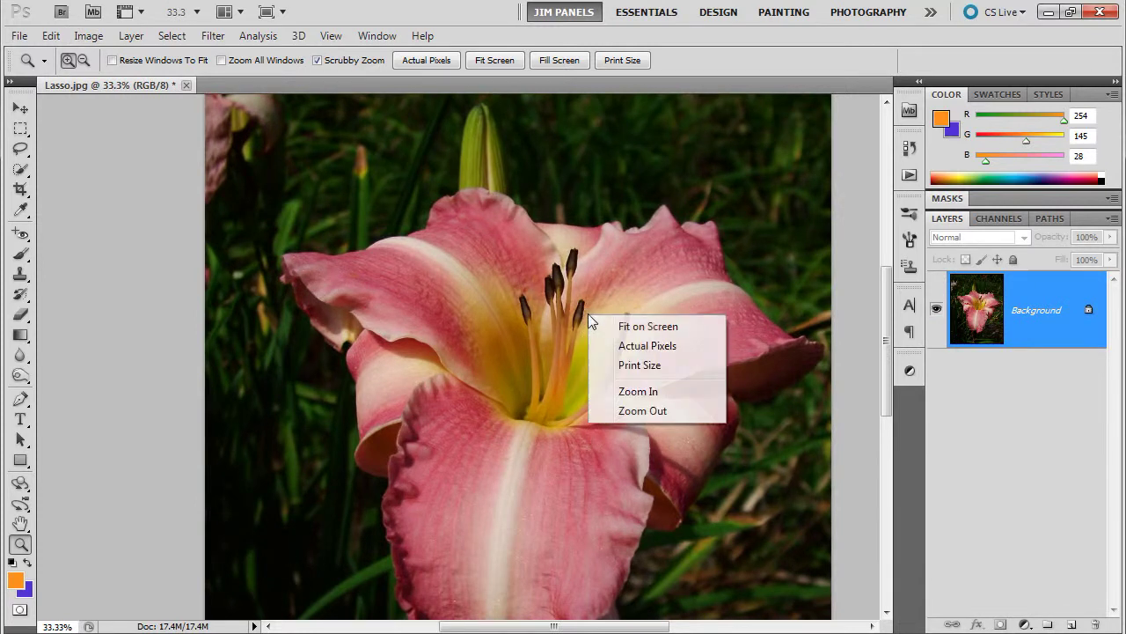
pyautogui.click(648, 325)
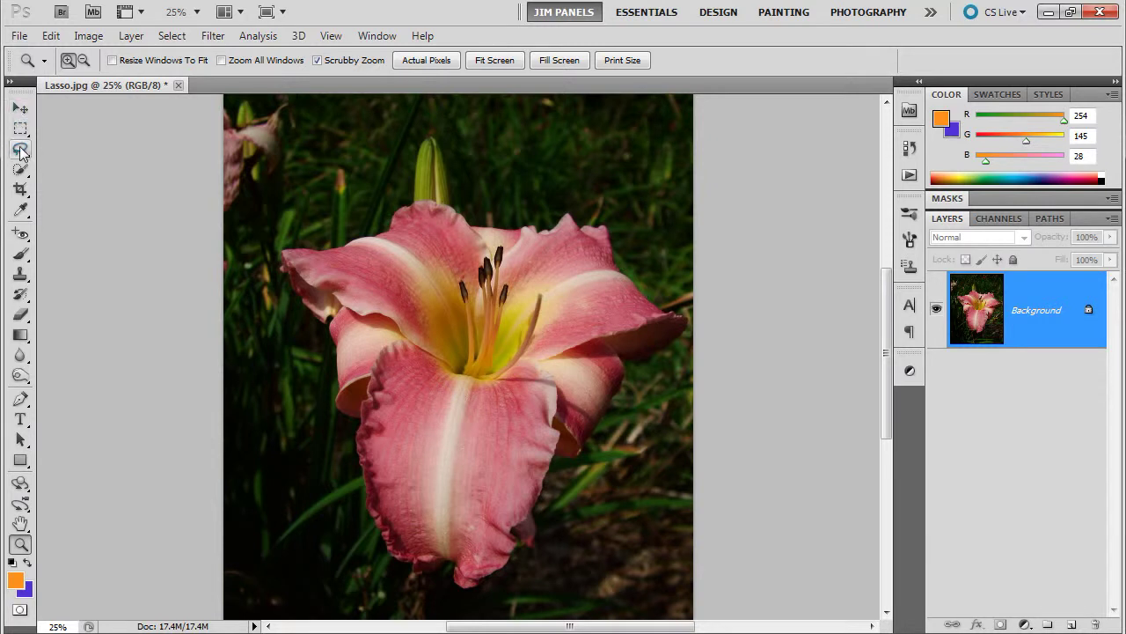
# - Choose the plain freehand Lasso Tool from the lasso flyout
pyautogui.click(22, 151)
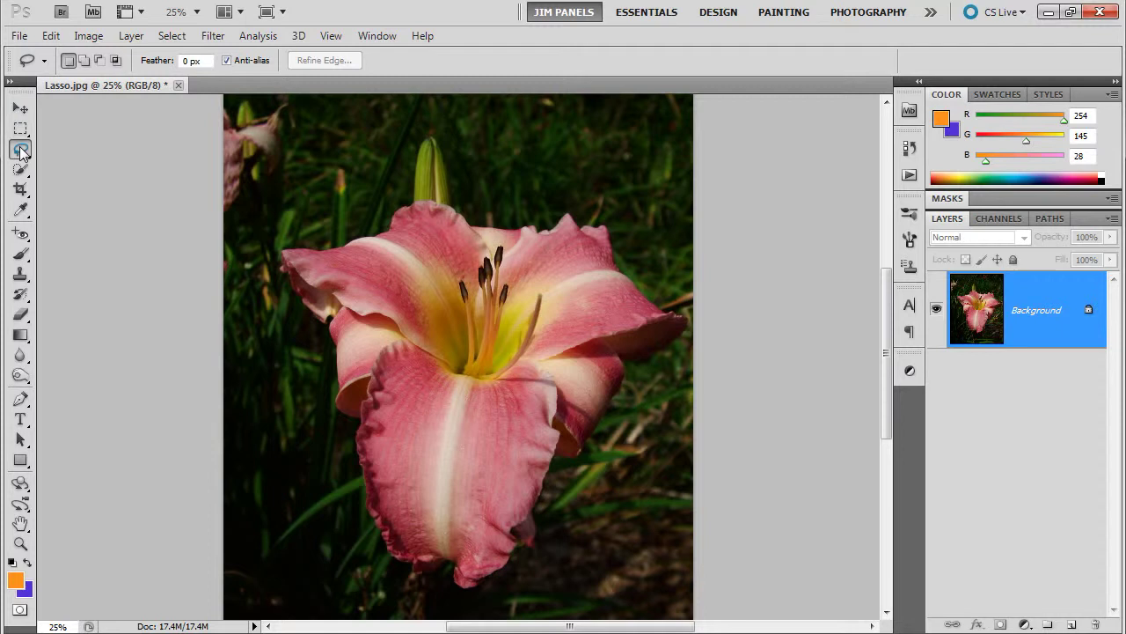
pyautogui.click(21, 152)
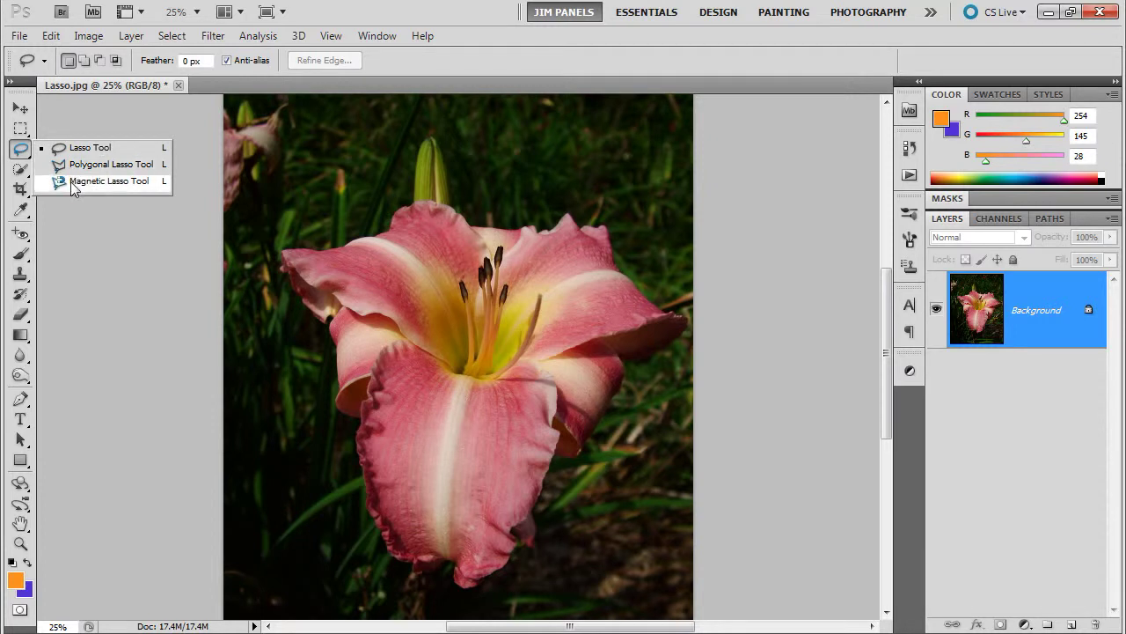
pyautogui.click(75, 152)
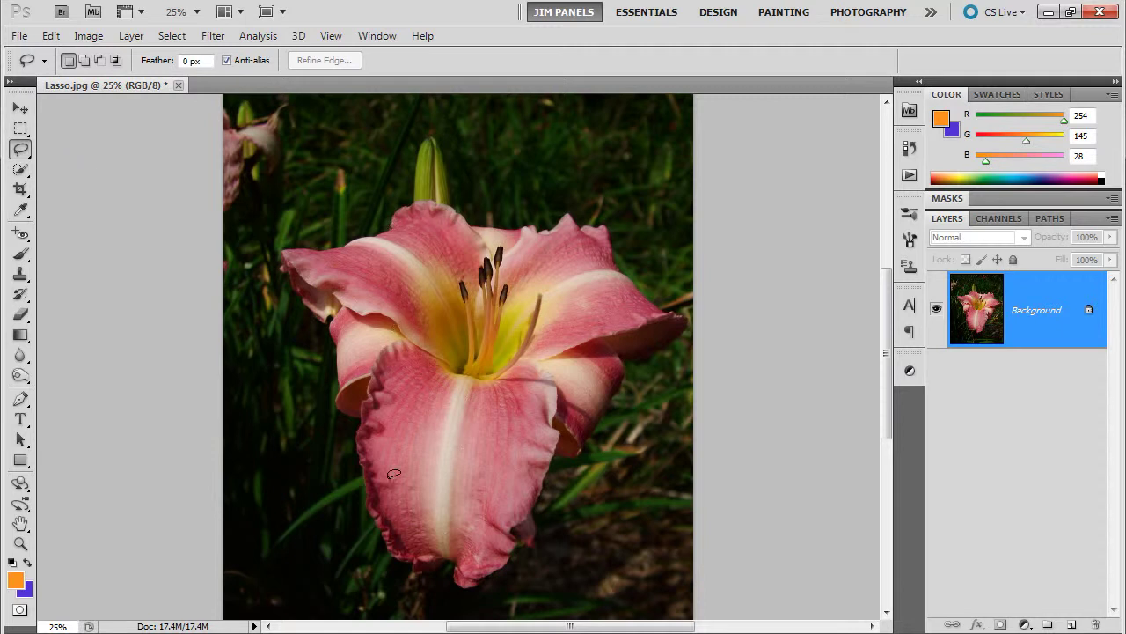
# - Drag a short trial trace along the lower petal's left edge, then deselect it
pyautogui.moveTo(380, 546)
pyautogui.mouseDown()
pyautogui.moveTo(355, 435)
pyautogui.moveTo(382, 420)
pyautogui.mouseUp()
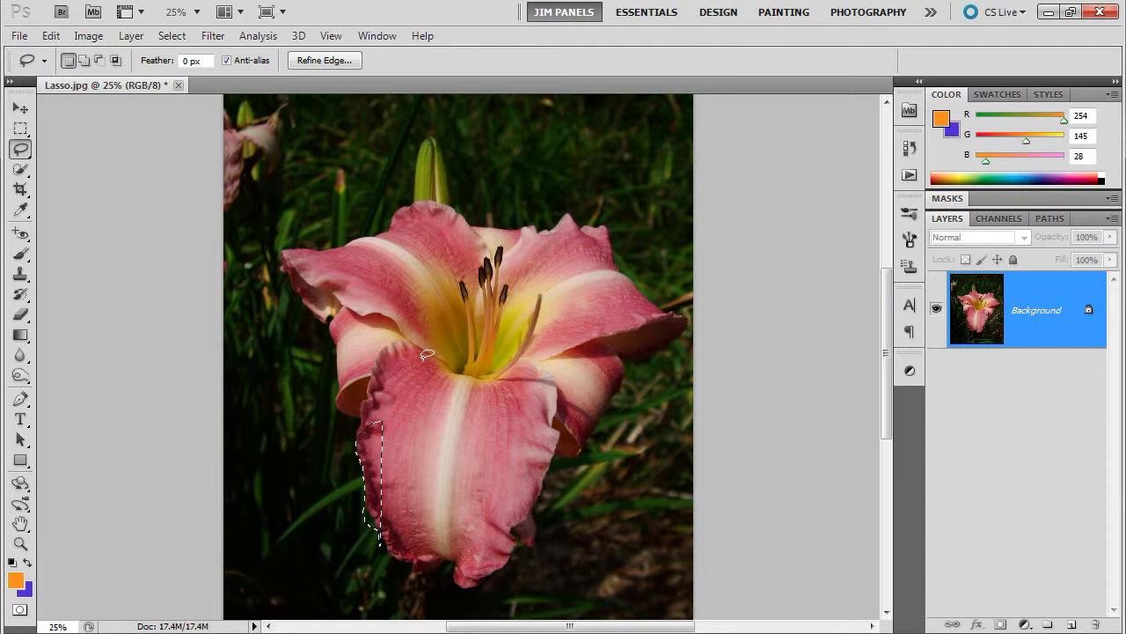
pyautogui.click(169, 36)
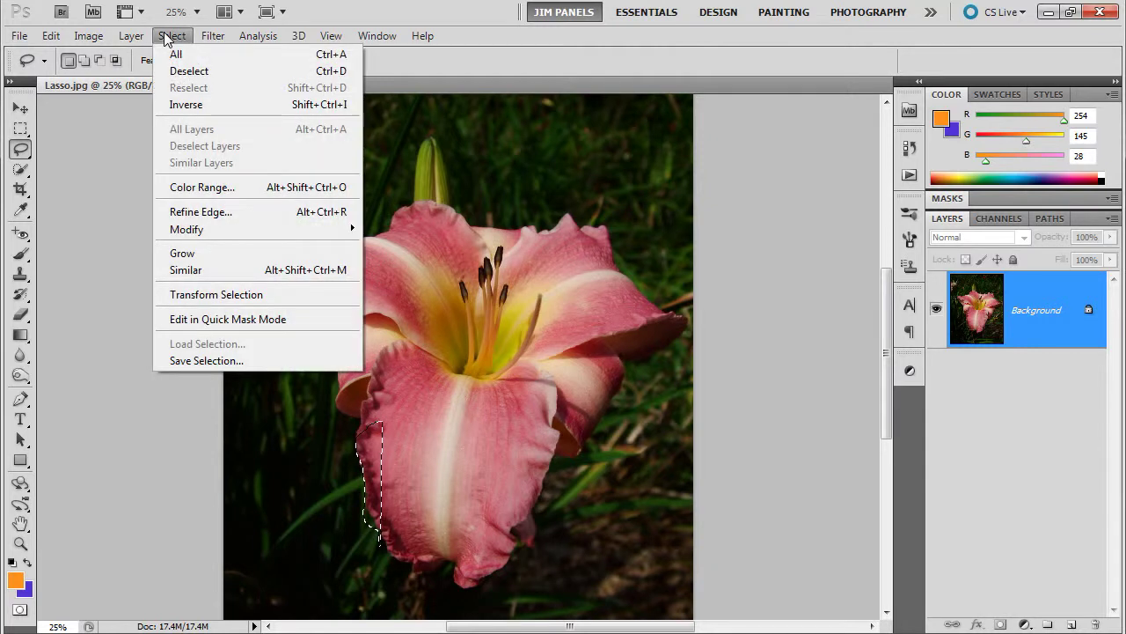
pyautogui.click(327, 70)
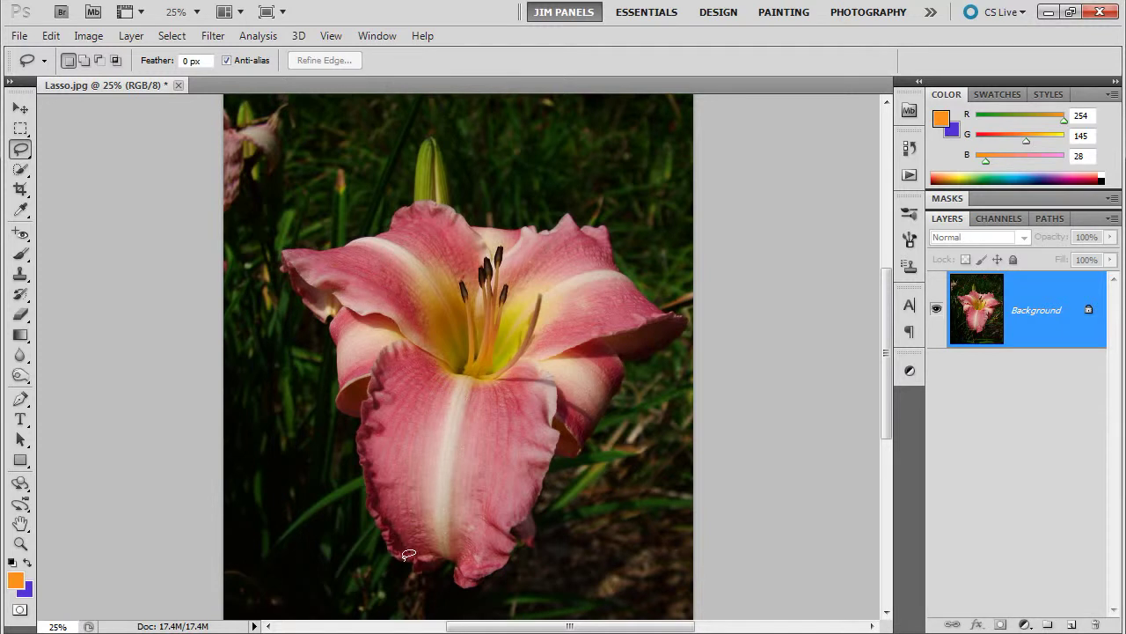
# - Lasso along the lower-left petal edge up to the flower's centre and close the selection
pyautogui.moveTo(393, 553)
pyautogui.mouseDown()
pyautogui.moveTo(361, 459)
pyautogui.moveTo(364, 411)
pyautogui.moveTo(339, 402)
pyautogui.moveTo(342, 361)
pyautogui.mouseUp()
pyautogui.moveTo(403, 297); pyautogui.dragTo(449, 293)
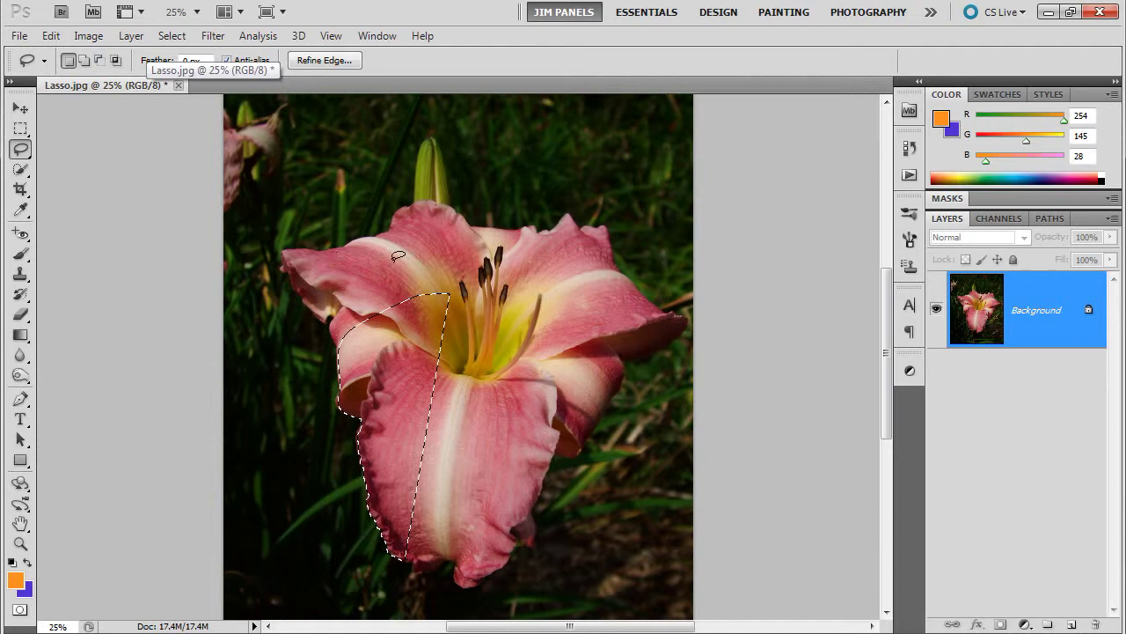
# - Switch to Add to selection and lasso the upper left petal up to the bud
pyautogui.click(82, 60)
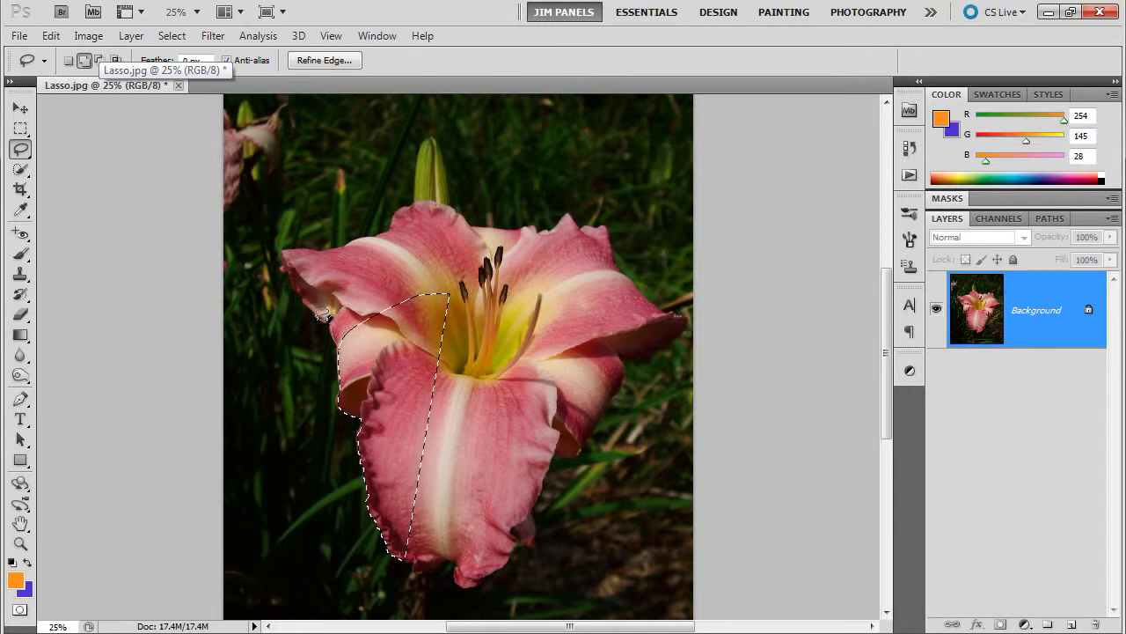
pyautogui.moveTo(318, 308)
pyautogui.mouseDown()
pyautogui.moveTo(284, 248)
pyautogui.moveTo(342, 246)
pyautogui.moveTo(406, 202)
pyautogui.mouseUp()
pyautogui.moveTo(390, 352); pyautogui.dragTo(327, 339)
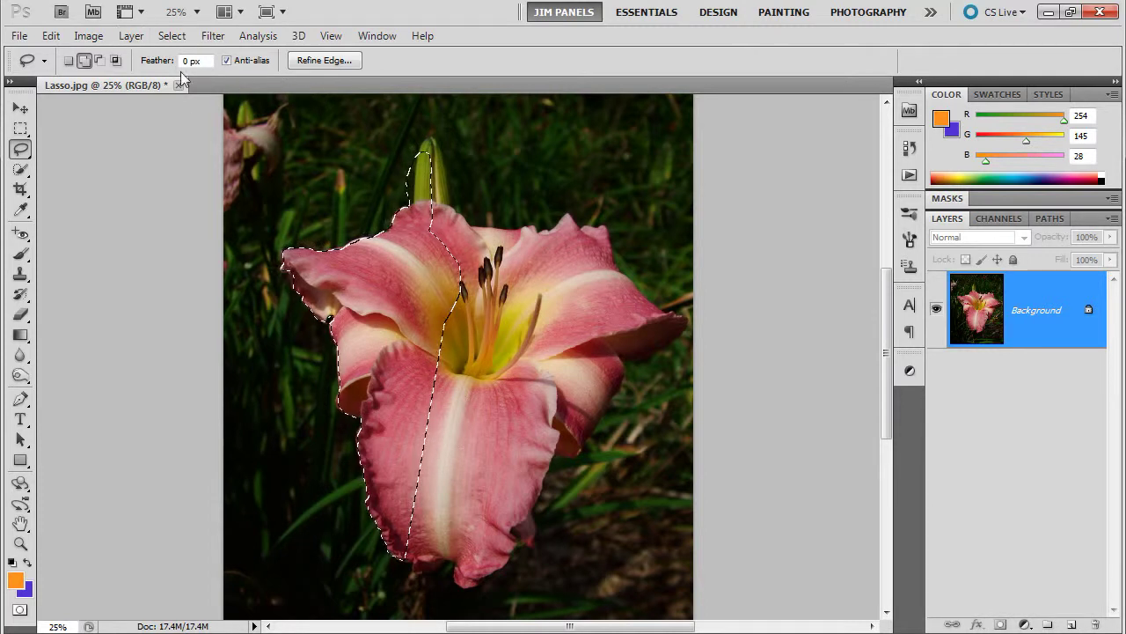
# - Subtract stray areas beside the bud and over the upper and right petals from the selection
pyautogui.click(99, 60)
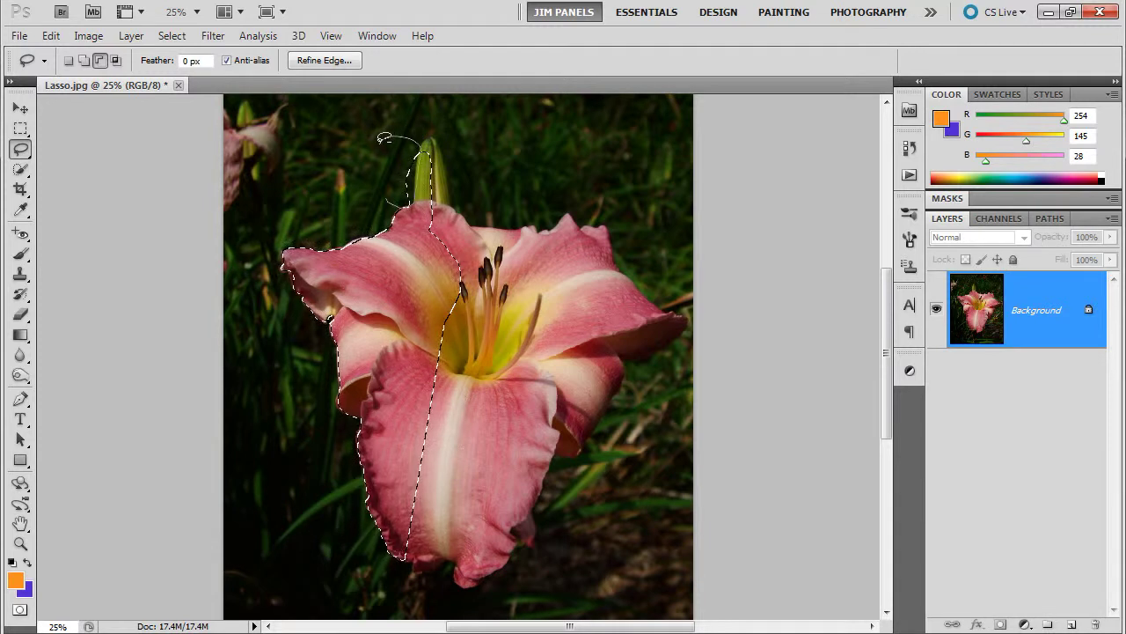
pyautogui.moveTo(376, 186)
pyautogui.mouseDown()
pyautogui.moveTo(341, 193)
pyautogui.moveTo(304, 174)
pyautogui.moveTo(257, 198)
pyautogui.moveTo(278, 212)
pyautogui.moveTo(242, 236)
pyautogui.moveTo(336, 217)
pyautogui.mouseUp()
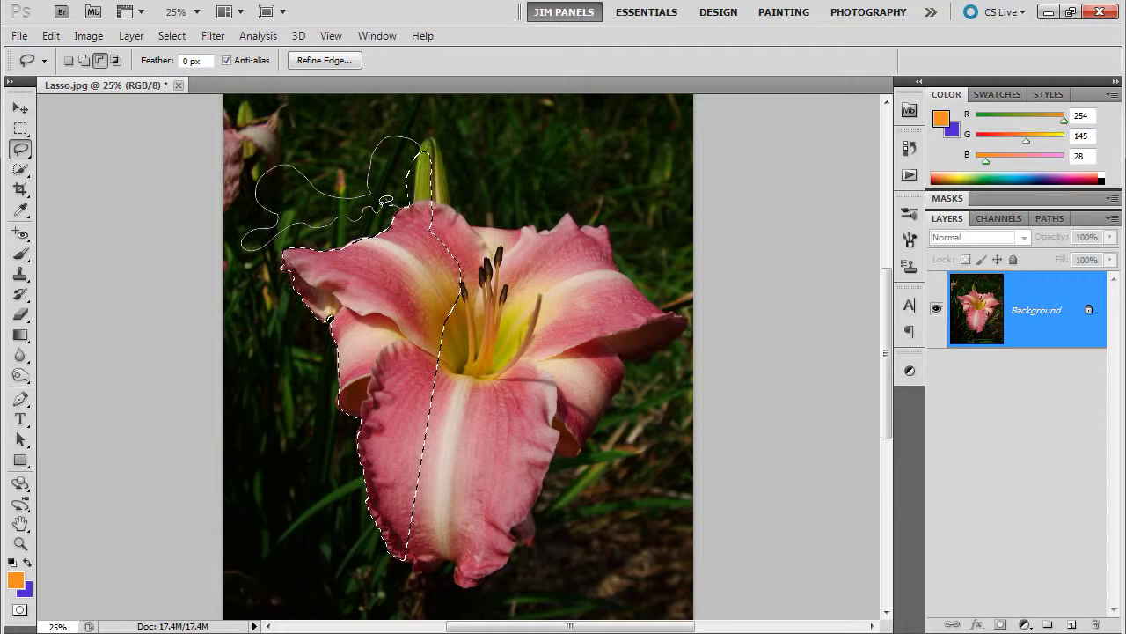
pyautogui.moveTo(387, 194); pyautogui.dragTo(420, 181)
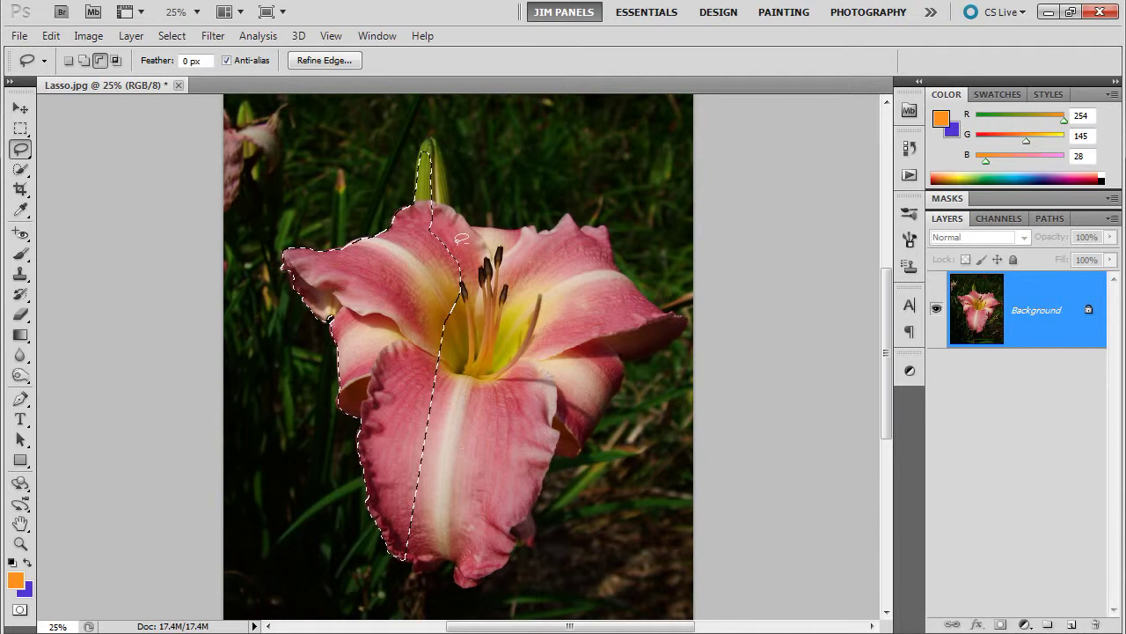
pyautogui.moveTo(472, 231)
pyautogui.mouseDown()
pyautogui.moveTo(428, 235)
pyautogui.moveTo(389, 280)
pyautogui.mouseUp()
pyautogui.moveTo(506, 385)
pyautogui.mouseDown()
pyautogui.moveTo(602, 369)
pyautogui.moveTo(657, 317)
pyautogui.moveTo(677, 261)
pyautogui.moveTo(664, 209)
pyautogui.moveTo(615, 166)
pyautogui.moveTo(555, 203)
pyautogui.moveTo(552, 227)
pyautogui.moveTo(525, 231)
pyautogui.moveTo(502, 186)
pyautogui.moveTo(480, 246)
pyautogui.mouseUp()
# - Add the right petal and an arc over the flower's top and centre to the selection
pyautogui.click(79, 60)
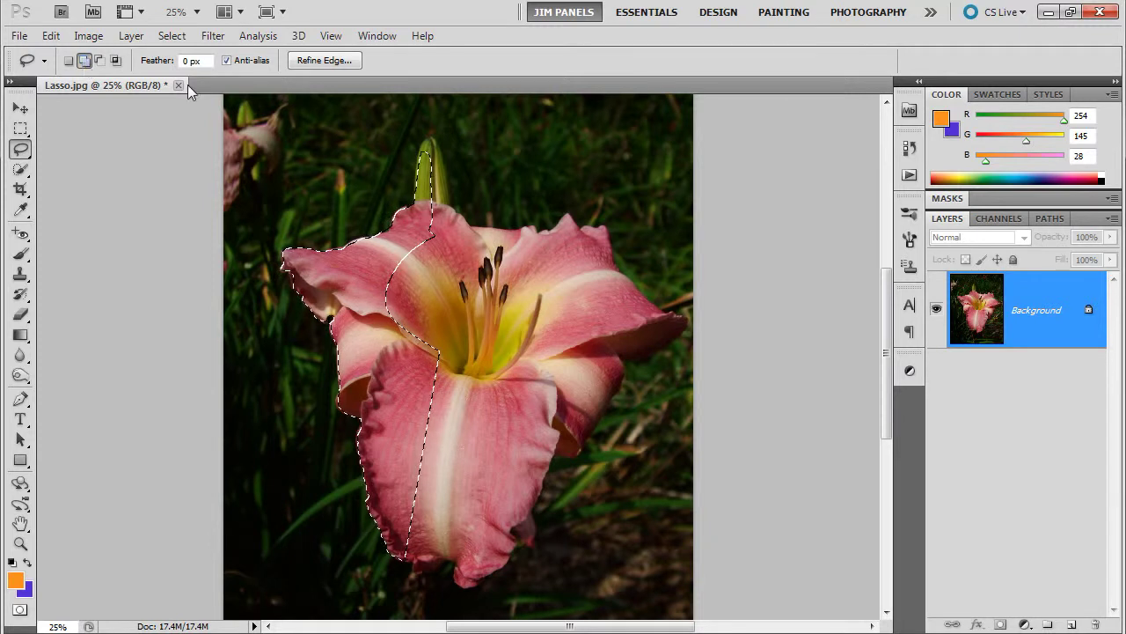
pyautogui.moveTo(583, 247)
pyautogui.mouseDown()
pyautogui.moveTo(554, 268)
pyautogui.moveTo(568, 312)
pyautogui.moveTo(588, 248)
pyautogui.mouseUp()
pyautogui.moveTo(554, 227); pyautogui.dragTo(389, 247)
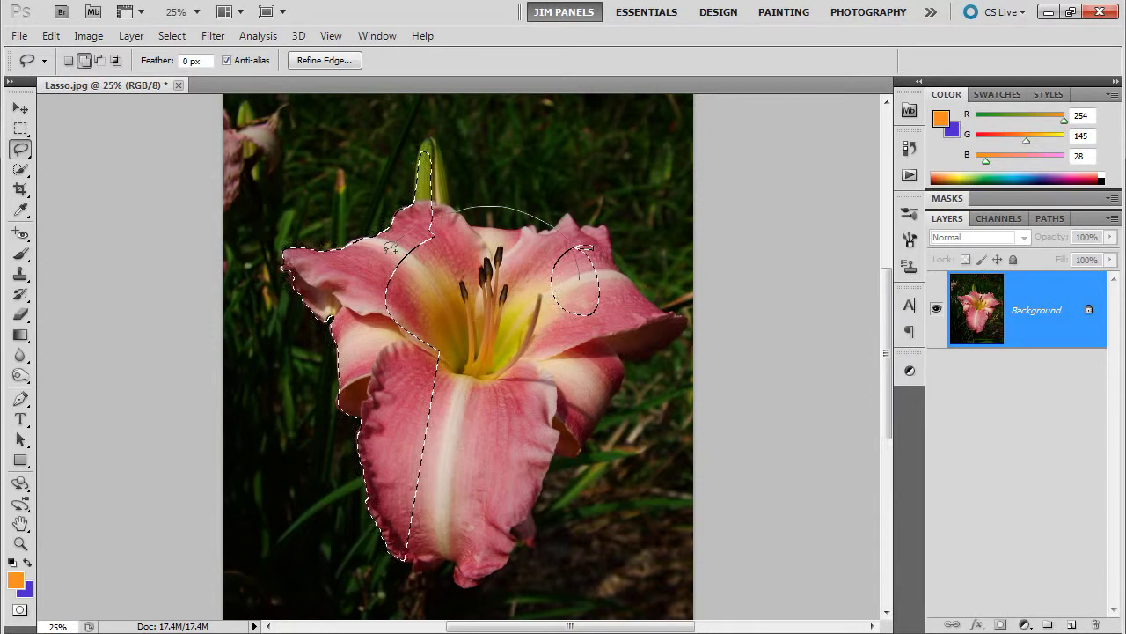
pyautogui.moveTo(552, 331); pyautogui.dragTo(528, 353)
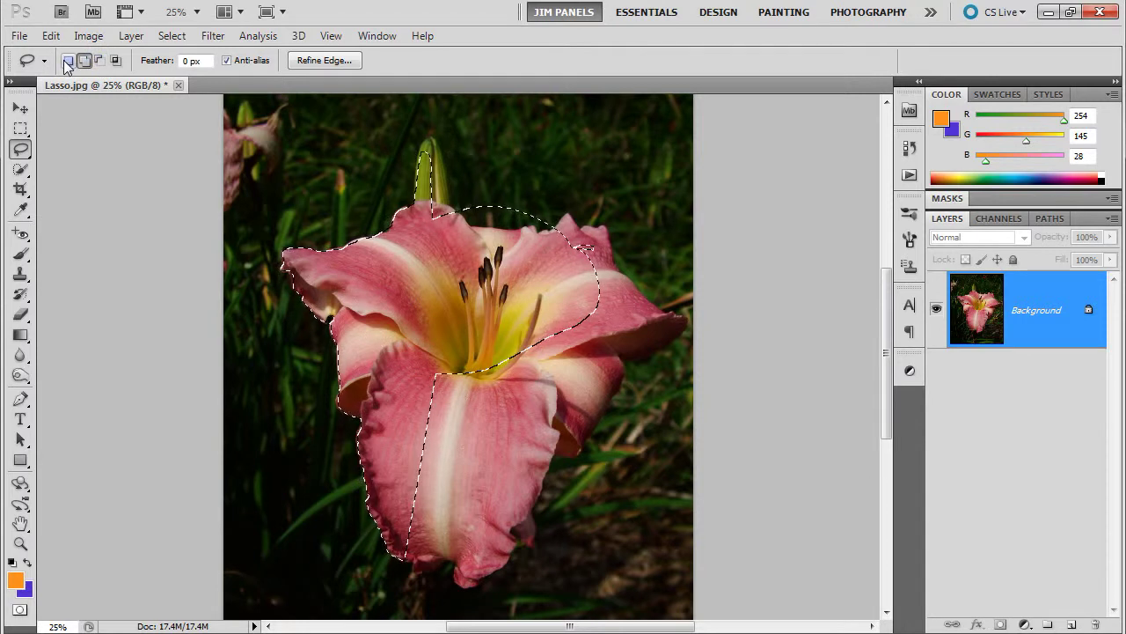
pyautogui.click(115, 59)
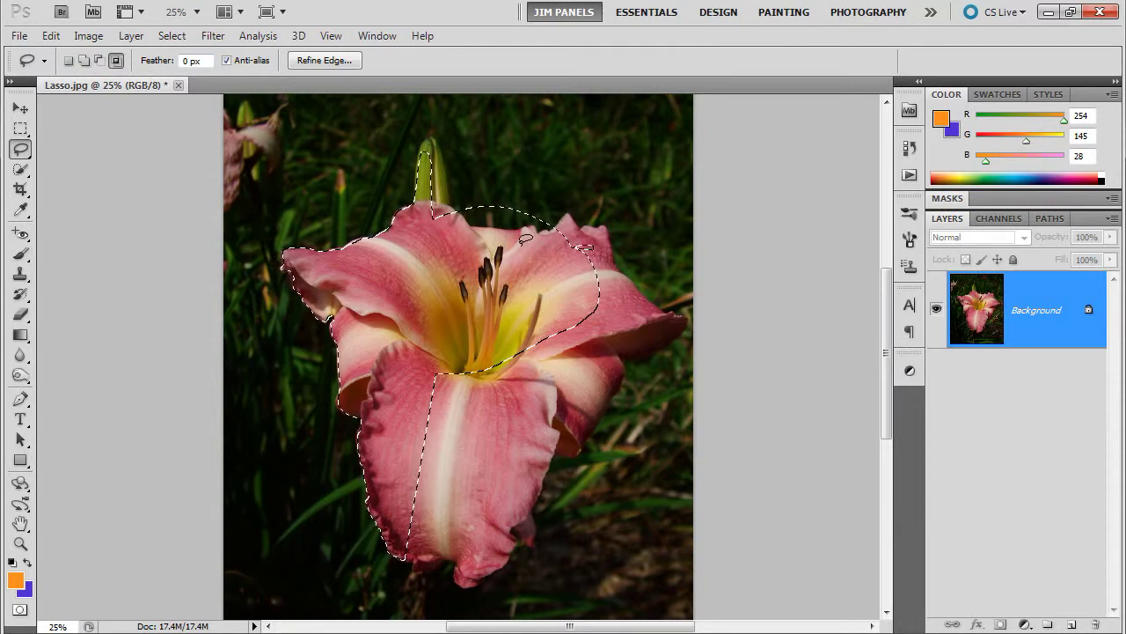
pyautogui.moveTo(595, 168); pyautogui.dragTo(519, 168)
pyautogui.moveTo(622, 373)
pyautogui.mouseDown()
pyautogui.moveTo(667, 336)
pyautogui.moveTo(677, 285)
pyautogui.moveTo(672, 253)
pyautogui.moveTo(607, 162)
pyautogui.mouseUp()
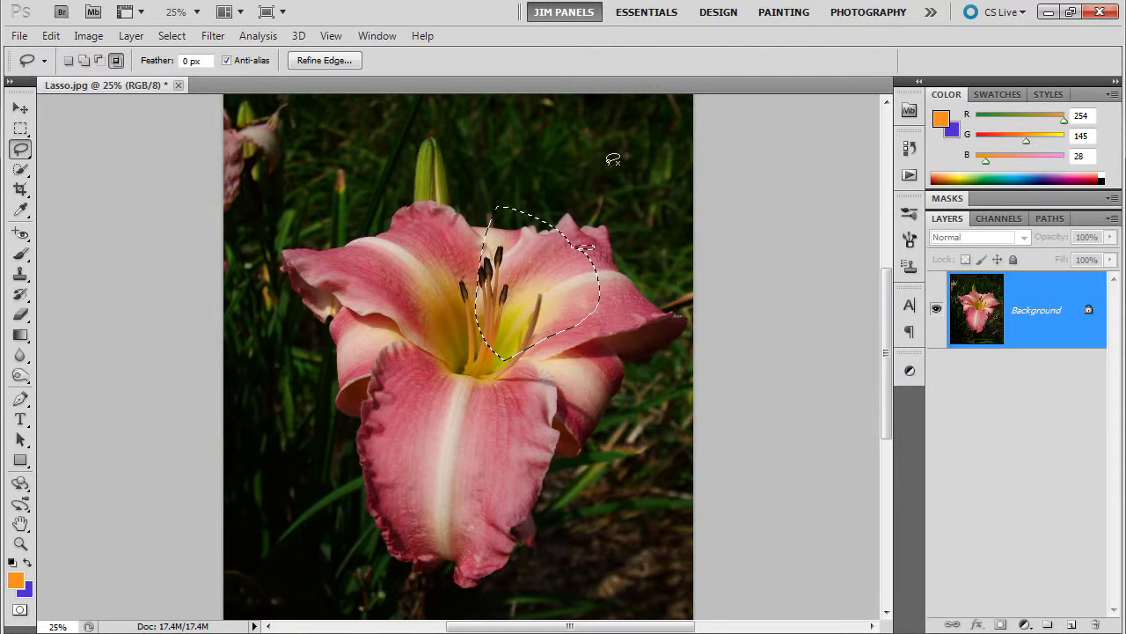
pyautogui.click(51, 35)
pyautogui.click(91, 46)
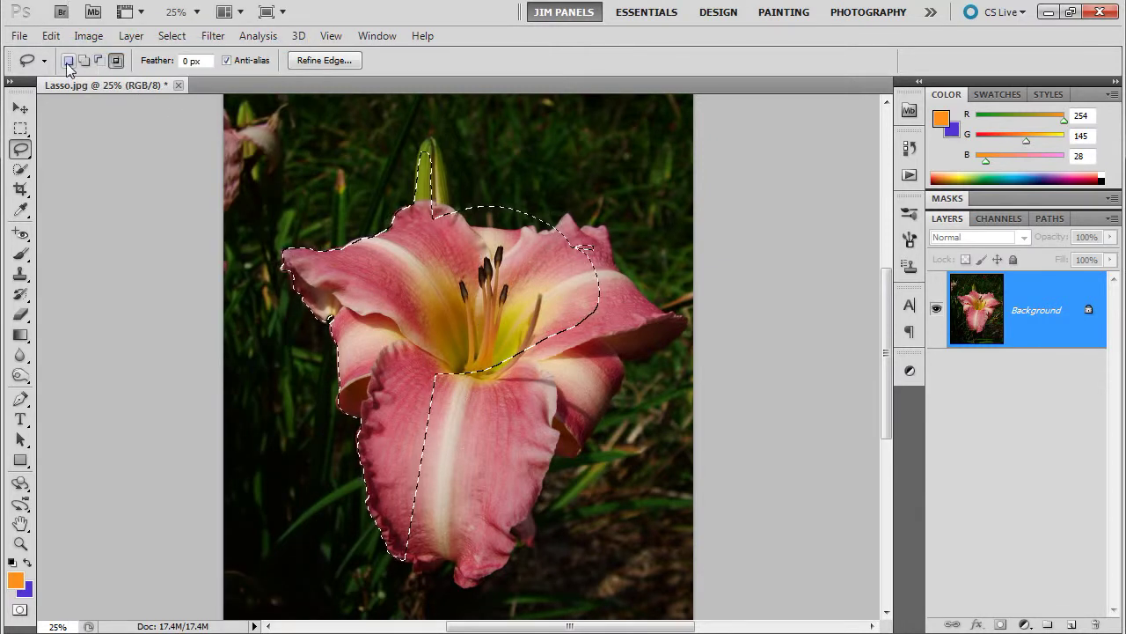
pyautogui.click(68, 60)
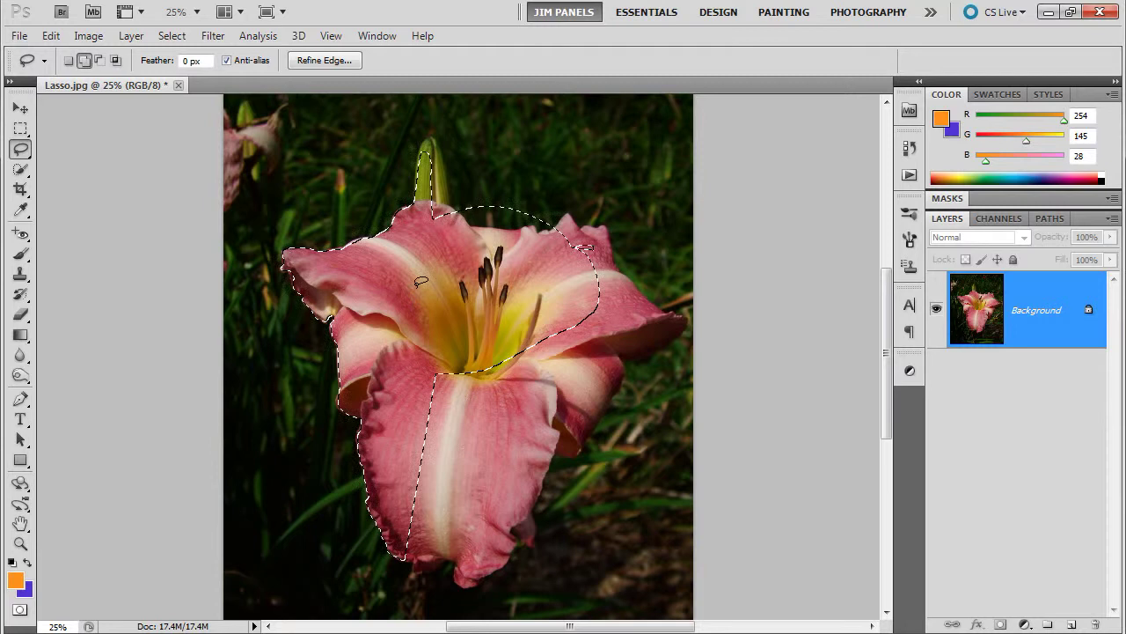
# - Add more of the petal edge toward the bud, using Shift to add and Alt to subtract
pyautogui.press('alt')
pyautogui.press('shift')
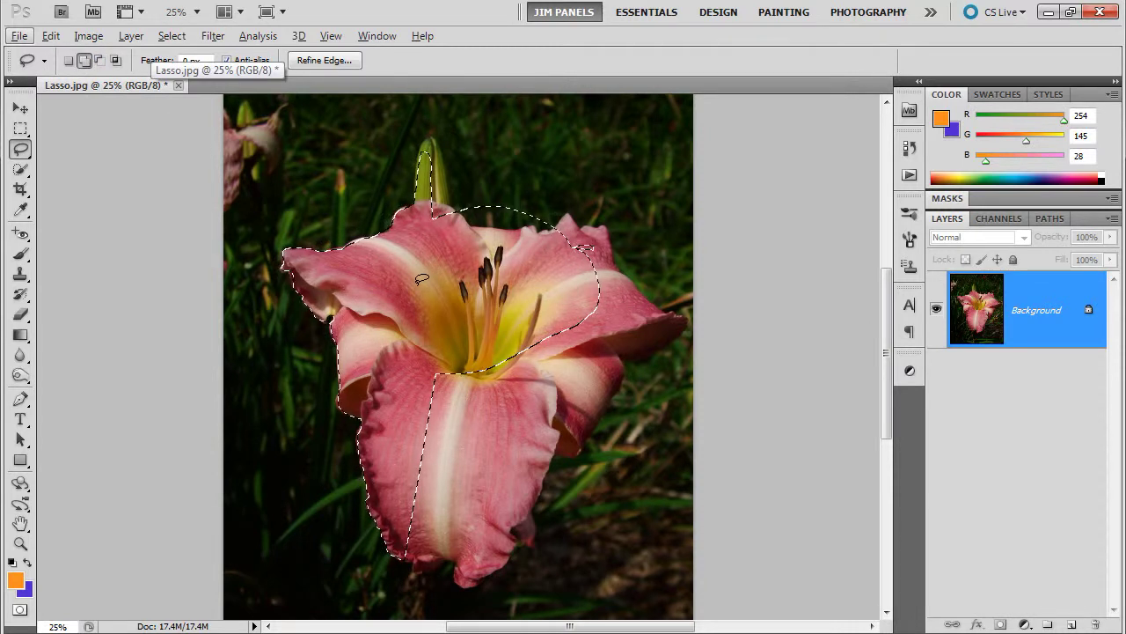
pyautogui.press('alt')
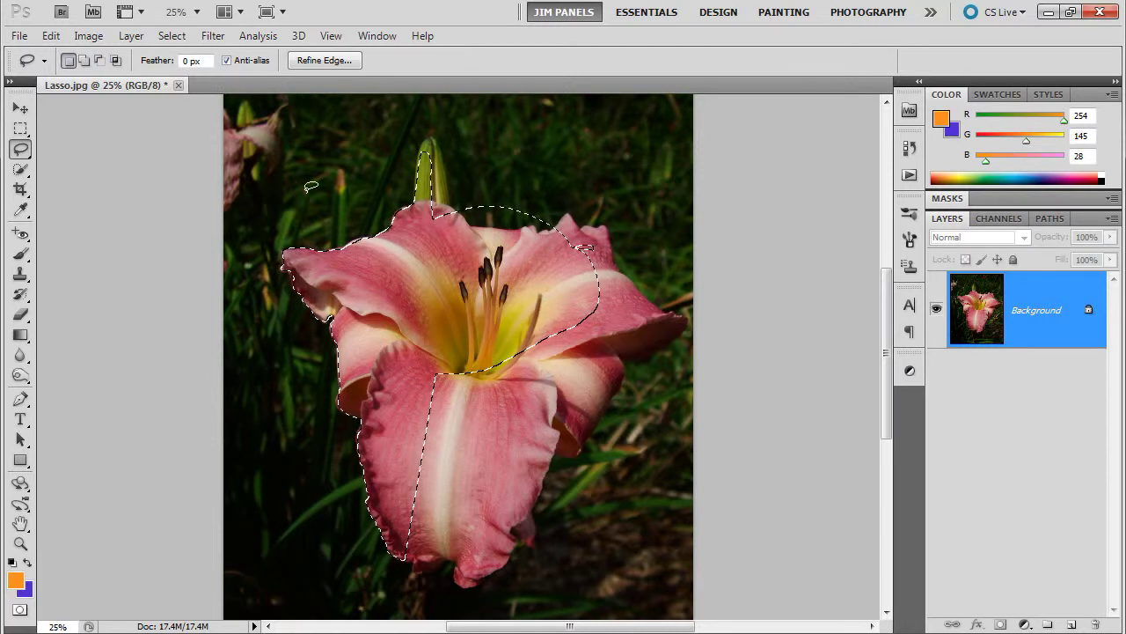
pyautogui.press('shift')
pyautogui.moveTo(500, 213); pyautogui.dragTo(450, 198)
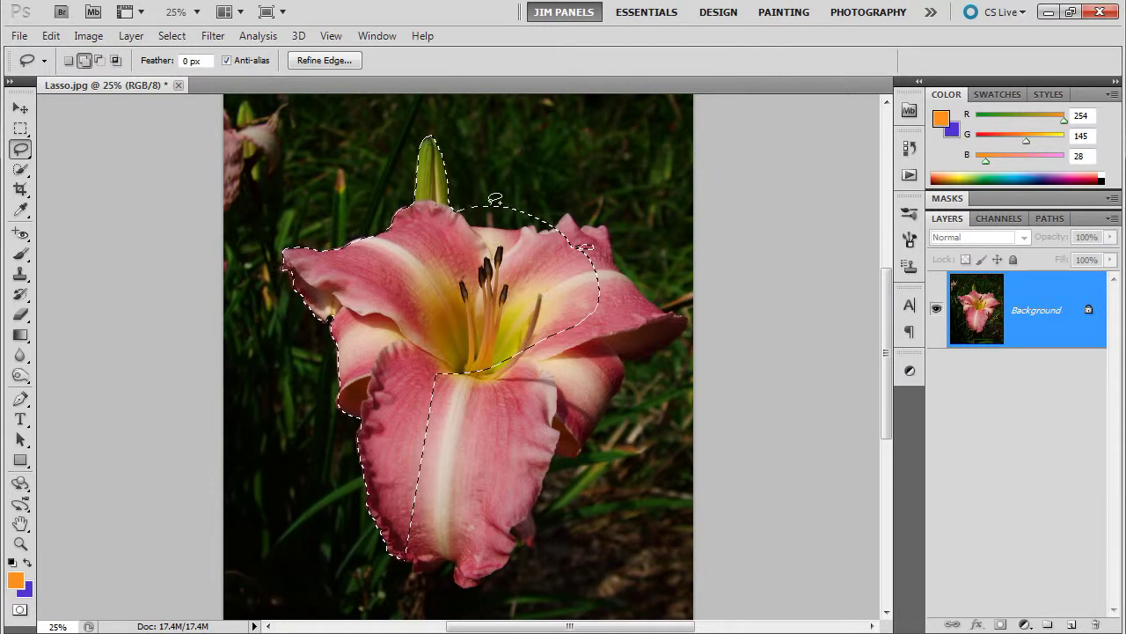
pyautogui.press('alt')
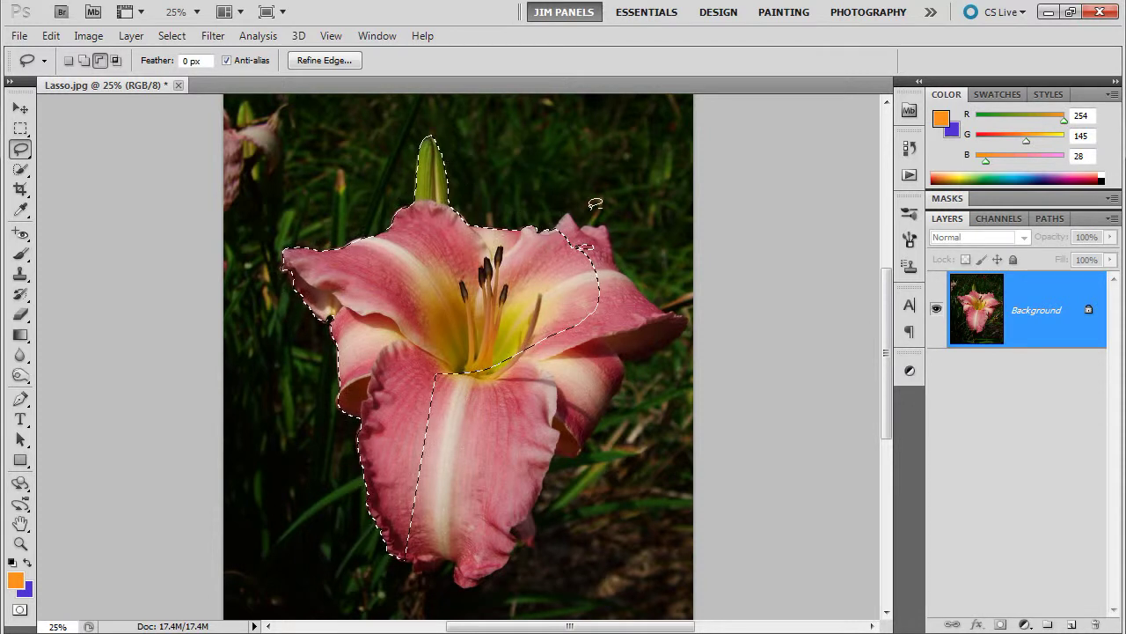
pyautogui.press('shift')
# - Add the right petals by tracing from the flower's right edge around the tip and down
pyautogui.press('alt')
pyautogui.moveTo(622, 224); pyautogui.dragTo(613, 211)
pyautogui.press('shift')
pyautogui.moveTo(597, 264); pyautogui.dragTo(619, 242)
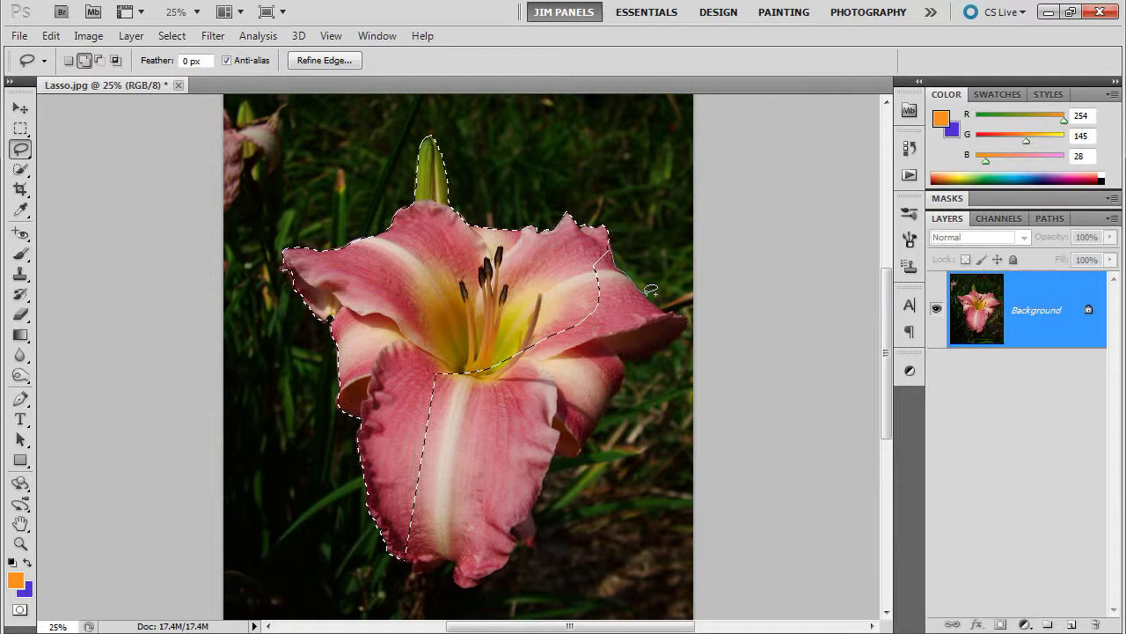
pyautogui.moveTo(650, 291)
pyautogui.mouseDown()
pyautogui.moveTo(689, 315)
pyautogui.moveTo(679, 338)
pyautogui.moveTo(623, 358)
pyautogui.moveTo(620, 388)
pyautogui.moveTo(583, 452)
pyautogui.moveTo(558, 446)
pyautogui.moveTo(533, 543)
pyautogui.moveTo(454, 561)
pyautogui.mouseUp()
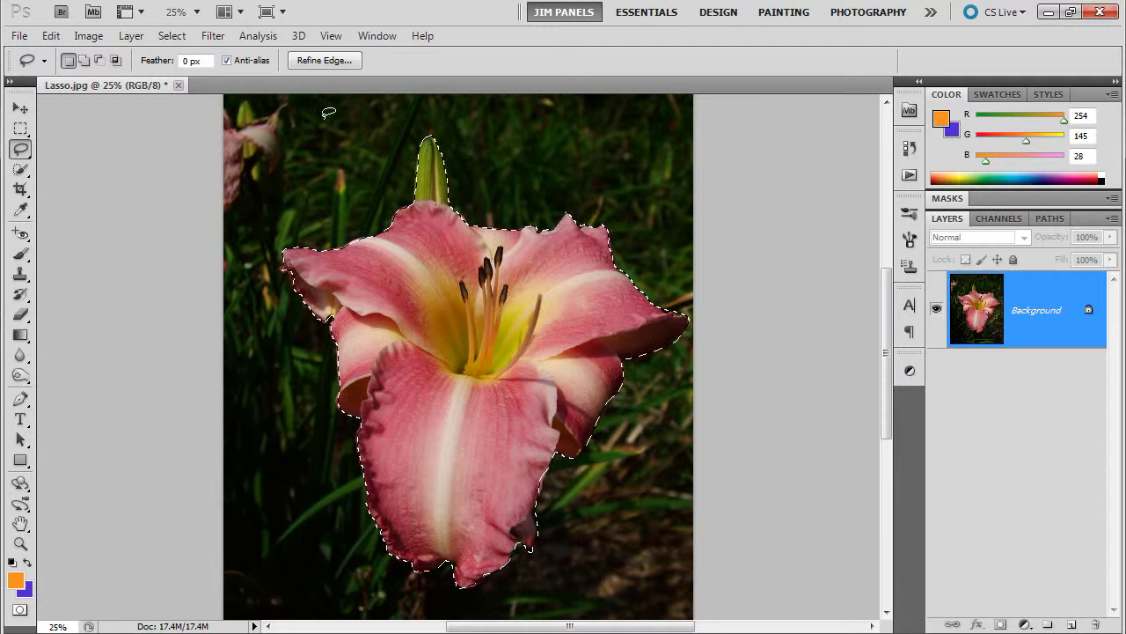
# - Copy the selected lily and paste it onto a new layer
pyautogui.click(50, 36)
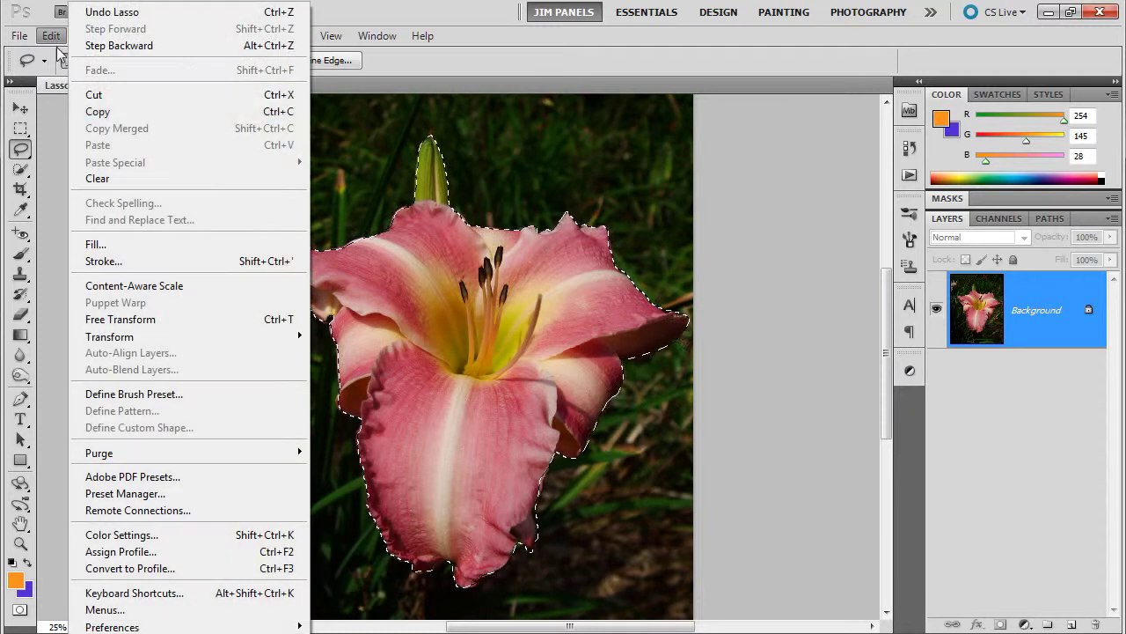
pyautogui.click(99, 112)
pyautogui.click(51, 36)
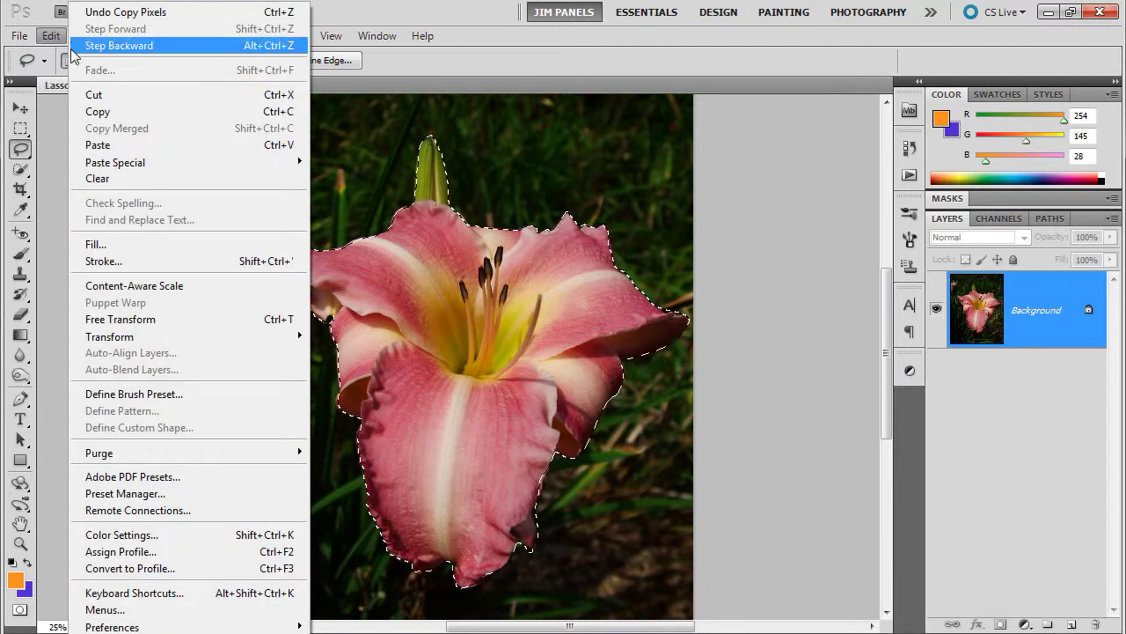
pyautogui.click(110, 144)
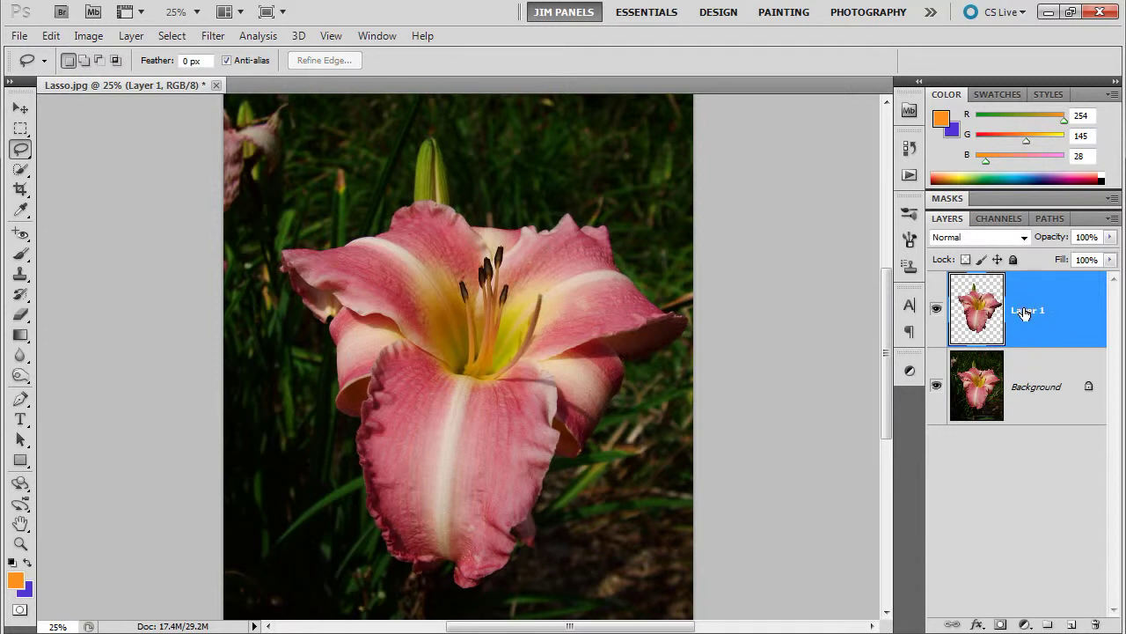
# - Rename Layer 1 to 'Lasso'
pyautogui.doubleClick(1037, 312)
pyautogui.write('Lasso')
pyautogui.click(1030, 380)
# - Hide and reshow the Background to check the cutout, then make Background active
pyautogui.click(936, 385)
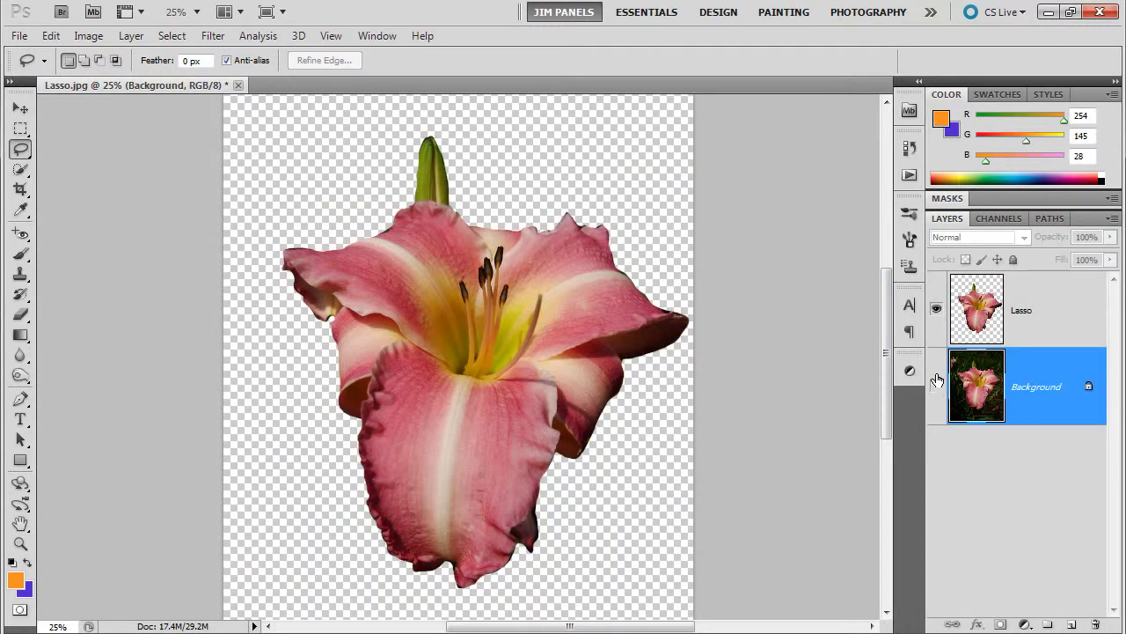
pyautogui.click(937, 387)
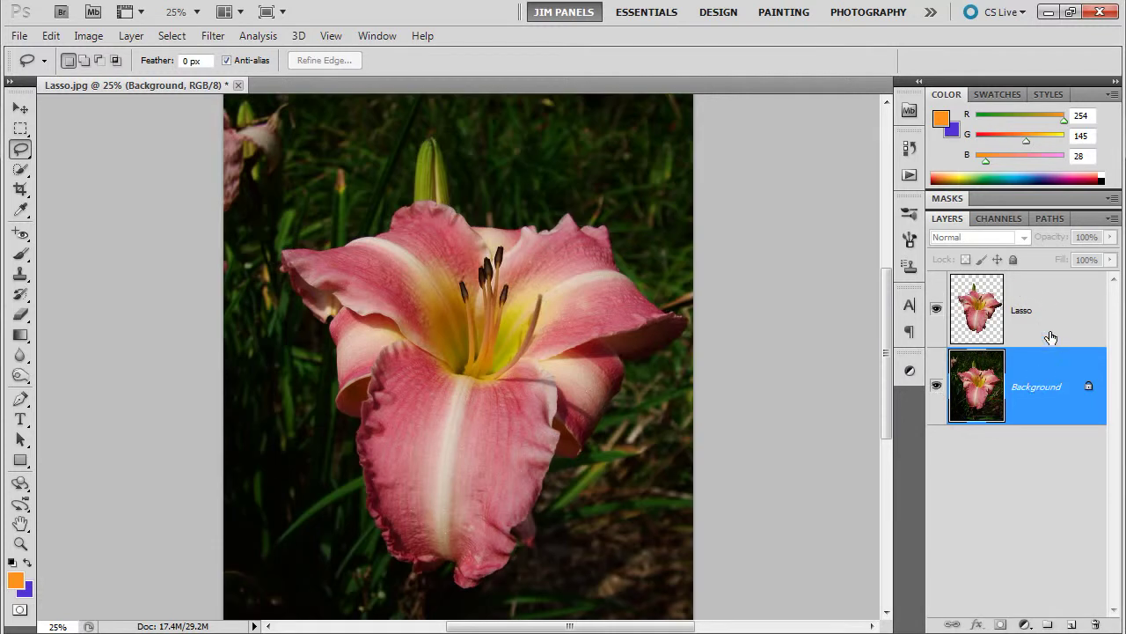
pyautogui.click(1038, 317)
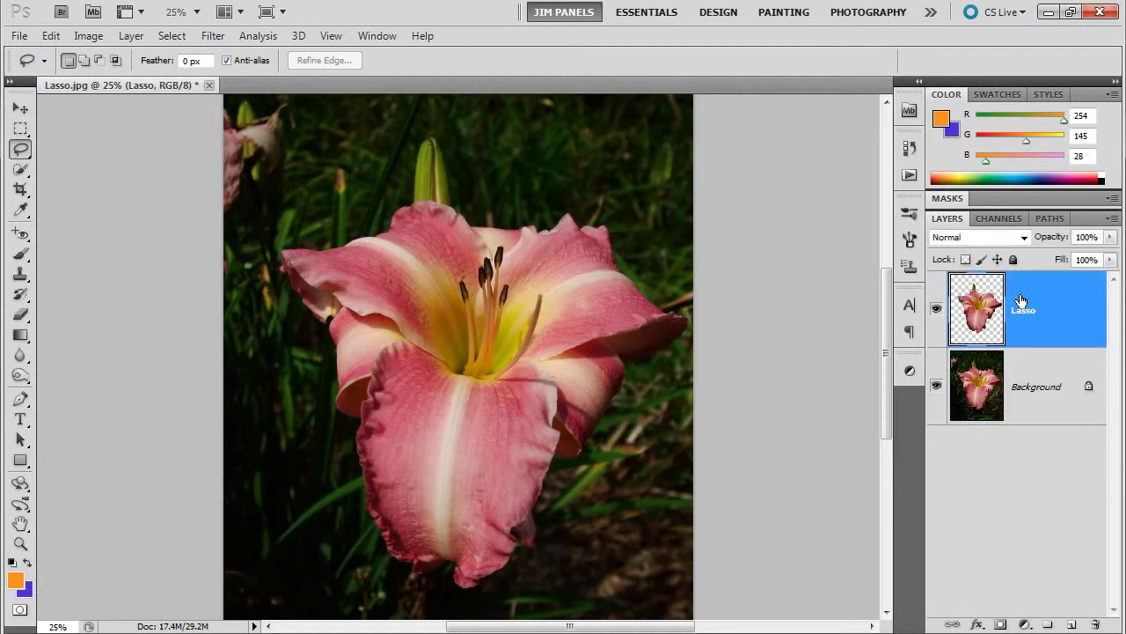
pyautogui.click(1038, 391)
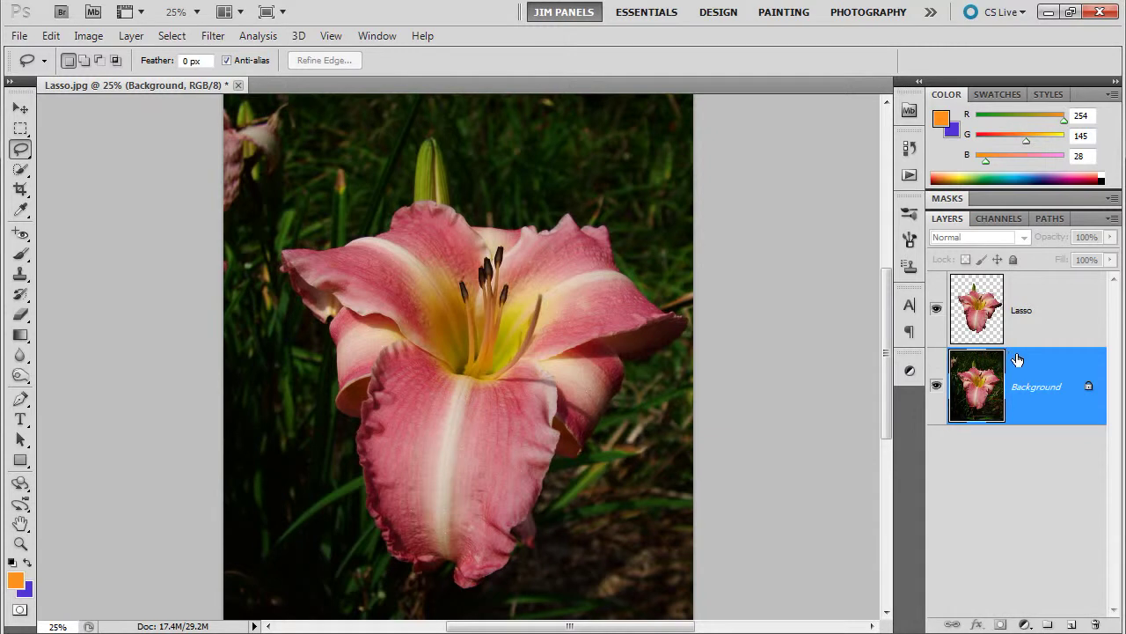
# - With the Polygonal Lasso, click corners from the lower petal tip up the flower's left side
pyautogui.click(21, 148)
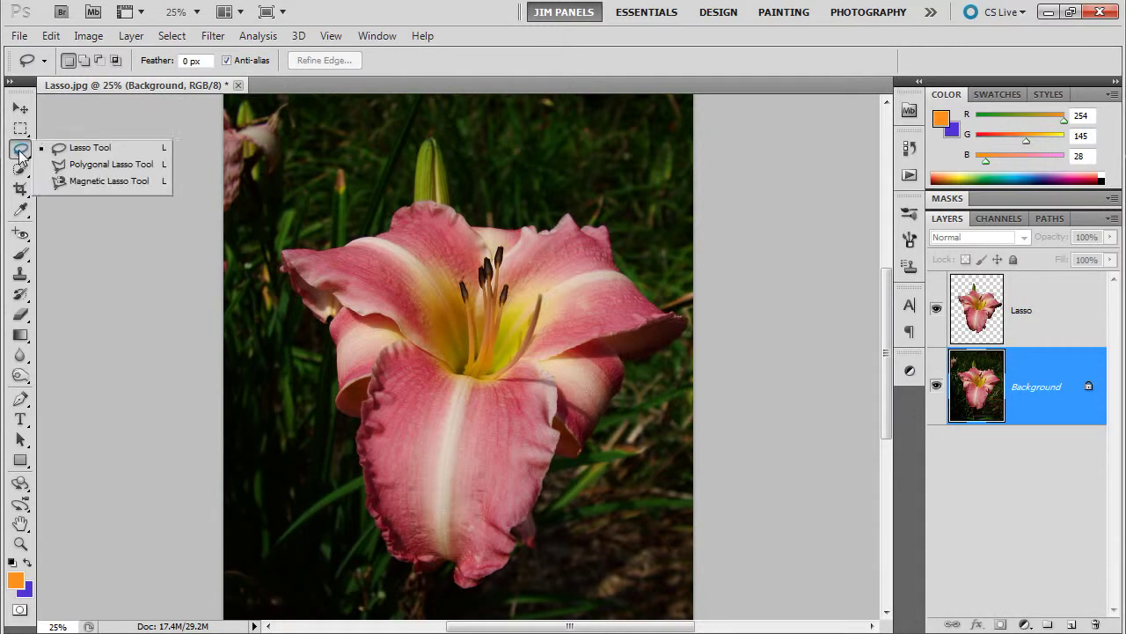
pyautogui.click(59, 169)
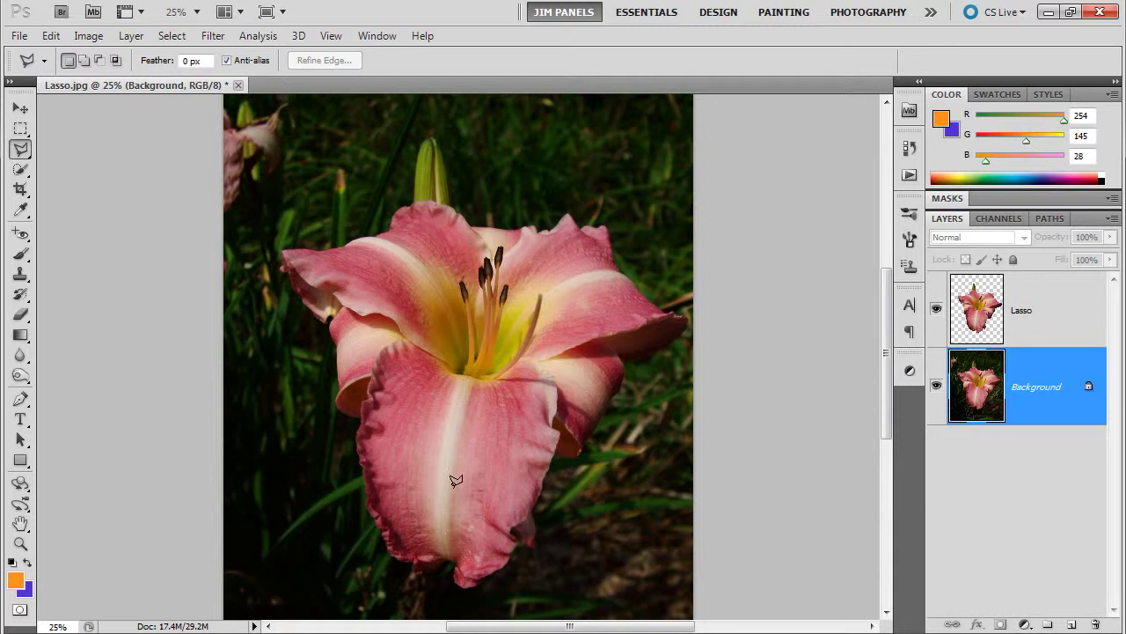
pyautogui.click(446, 555)
pyautogui.click(411, 569)
pyautogui.click(403, 560)
pyautogui.click(379, 532)
pyautogui.click(356, 501)
pyautogui.click(359, 470)
pyautogui.click(356, 433)
pyautogui.click(361, 413)
pyautogui.click(332, 412)
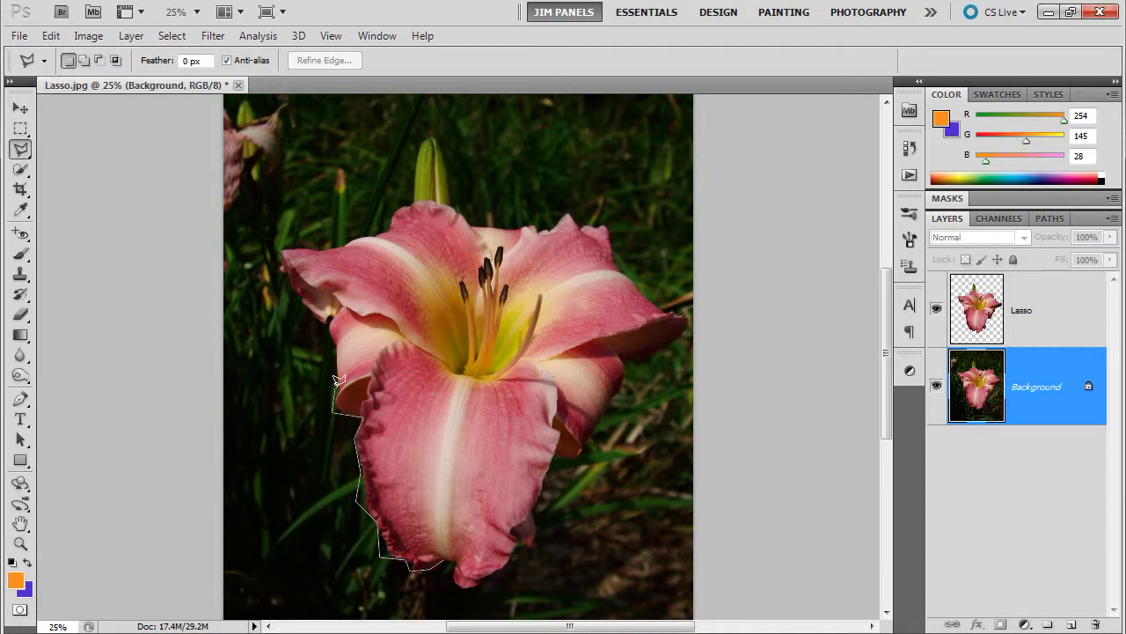
pyautogui.click(328, 320)
pyautogui.click(314, 318)
# - Continue corners over the upper left petal, up and around the bud, then close the outline
pyautogui.click(285, 274)
pyautogui.click(284, 250)
pyautogui.click(392, 208)
pyautogui.click(414, 203)
pyautogui.click(416, 144)
pyautogui.click(430, 136)
pyautogui.click(447, 202)
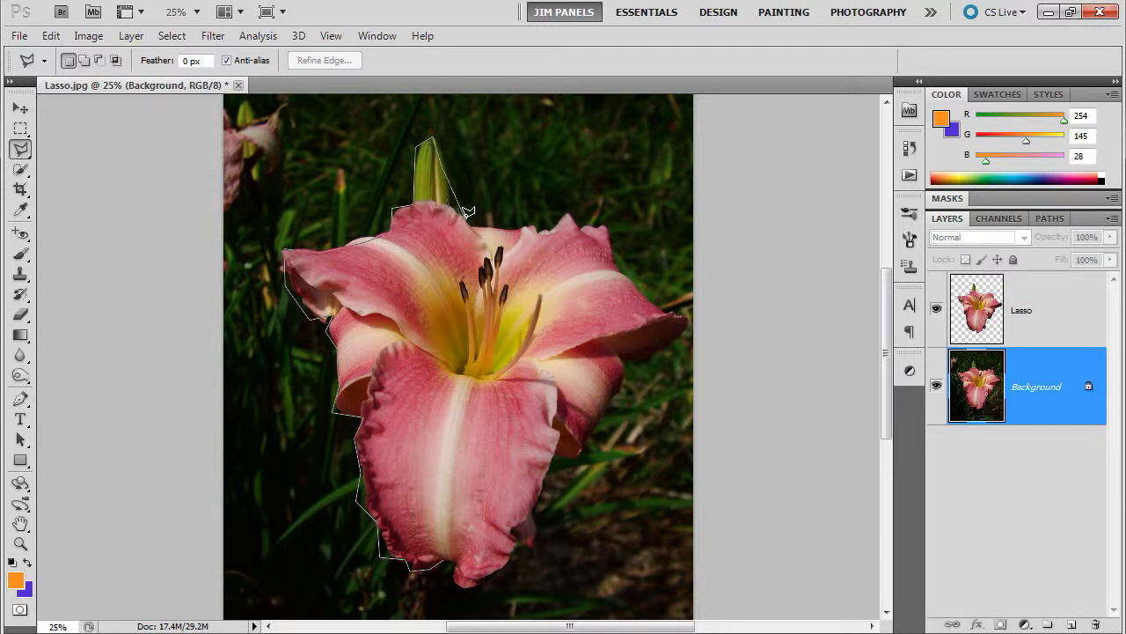
pyautogui.click(475, 225)
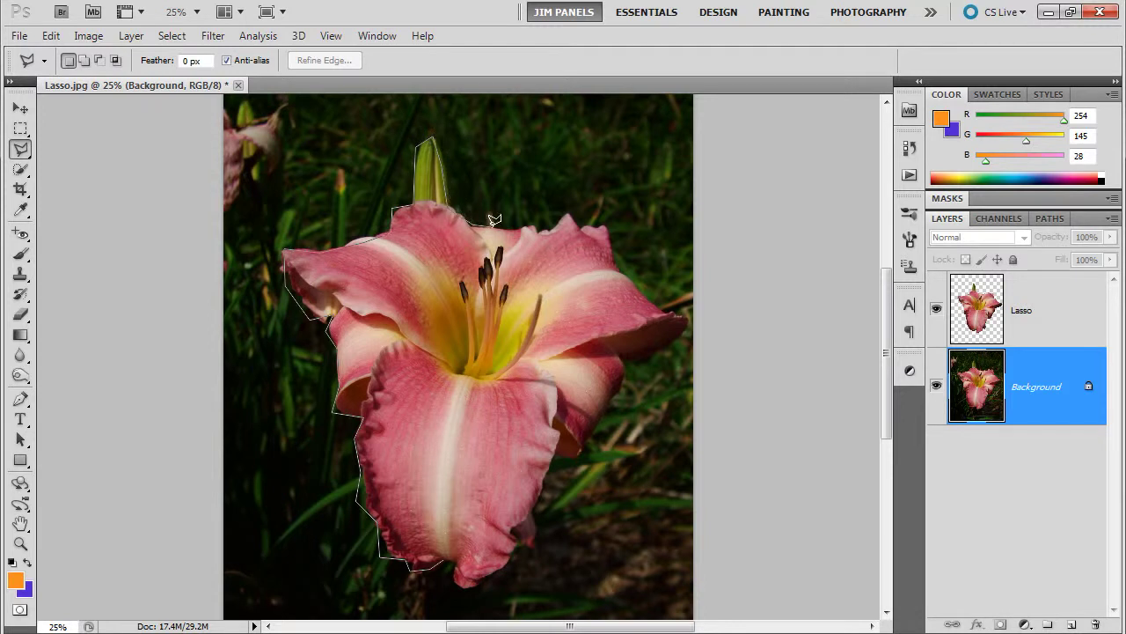
pyautogui.click(535, 246)
pyautogui.click(448, 552)
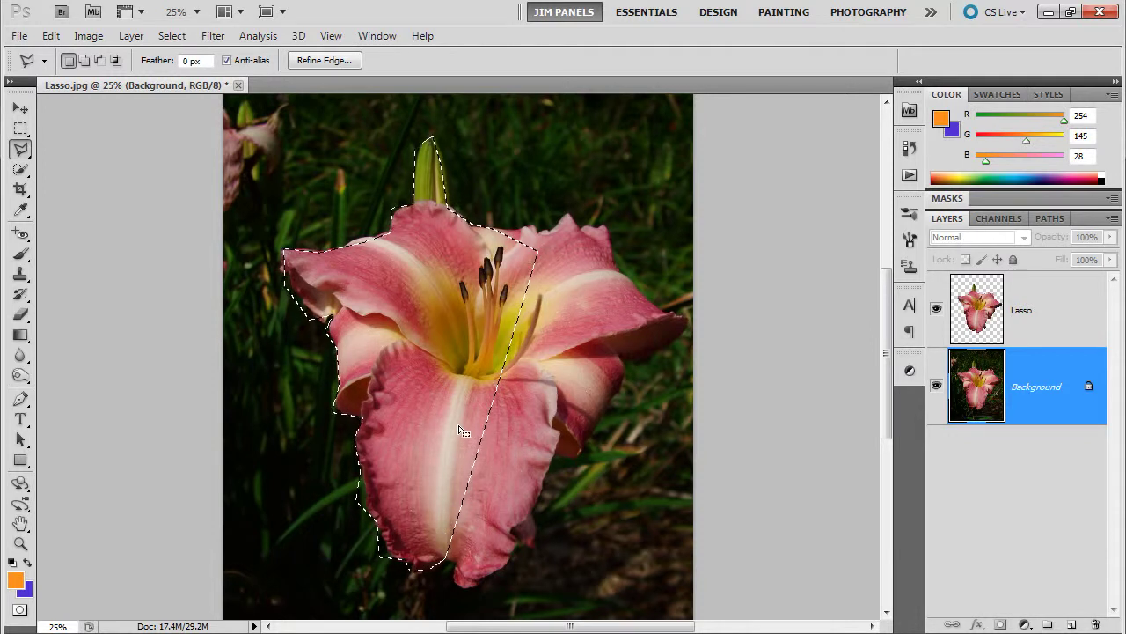
# - Shift-add the lower right petal edge to the polygonal selection, then deselect and reselect it
pyautogui.press('shift')
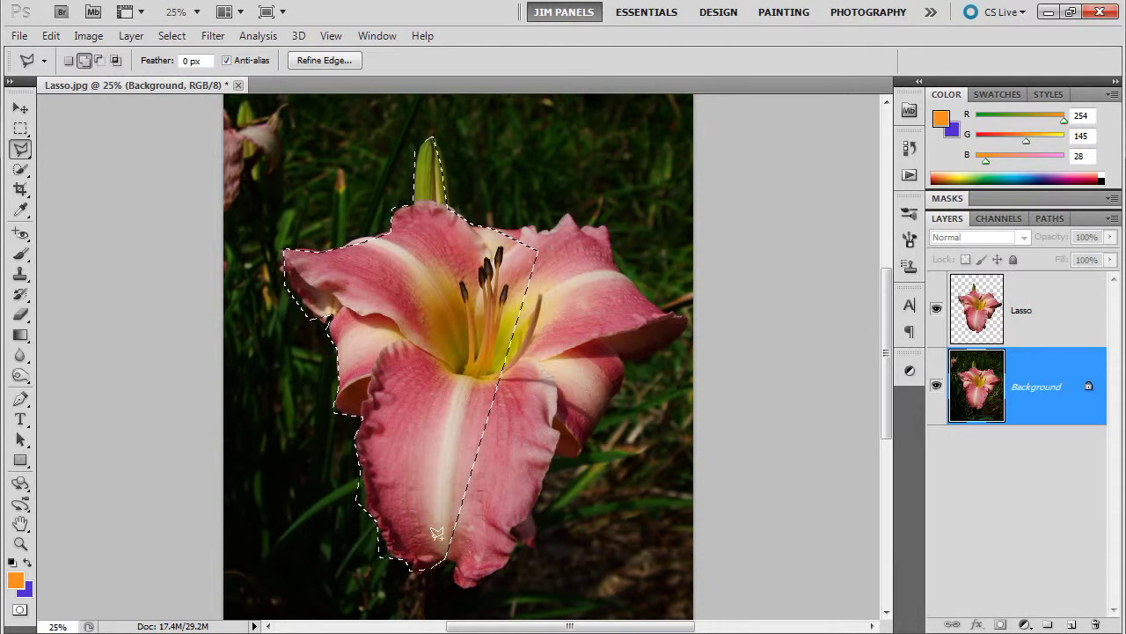
pyautogui.click(530, 544)
pyautogui.click(538, 510)
pyautogui.click(554, 457)
pyautogui.click(611, 403)
pyautogui.click(427, 469)
pyautogui.click(458, 475)
pyautogui.press('Escape')
pyautogui.hotkey('ctrl', 'd')
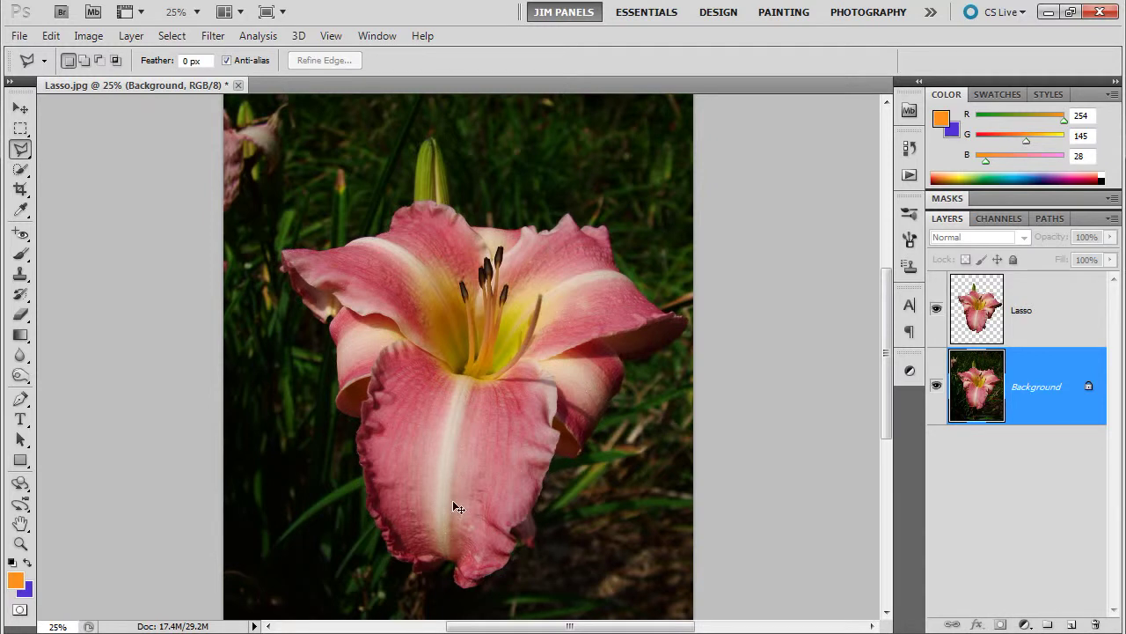
pyautogui.hotkey('ctrl', 'shift', 'd')
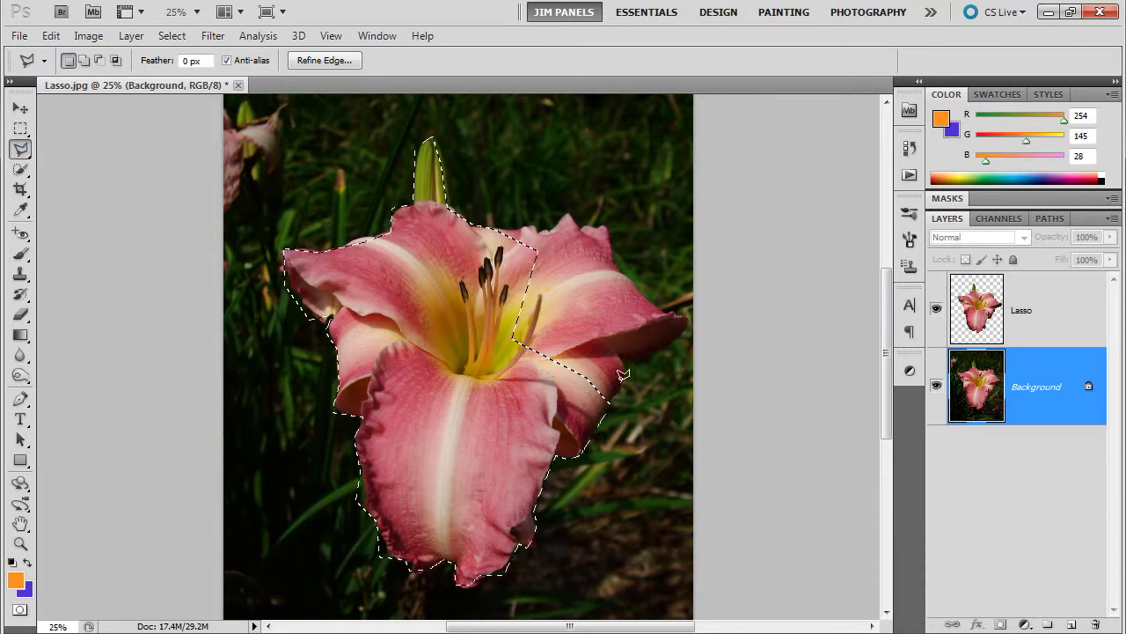
# - Shift-add the upper right petal to the polygonal selection, then make the Lasso layer active
pyautogui.press('shift')
pyautogui.click(624, 356)
pyautogui.click(647, 347)
pyautogui.click(673, 344)
pyautogui.click(687, 323)
pyautogui.click(662, 307)
pyautogui.click(634, 280)
pyautogui.click(619, 255)
pyautogui.click(612, 230)
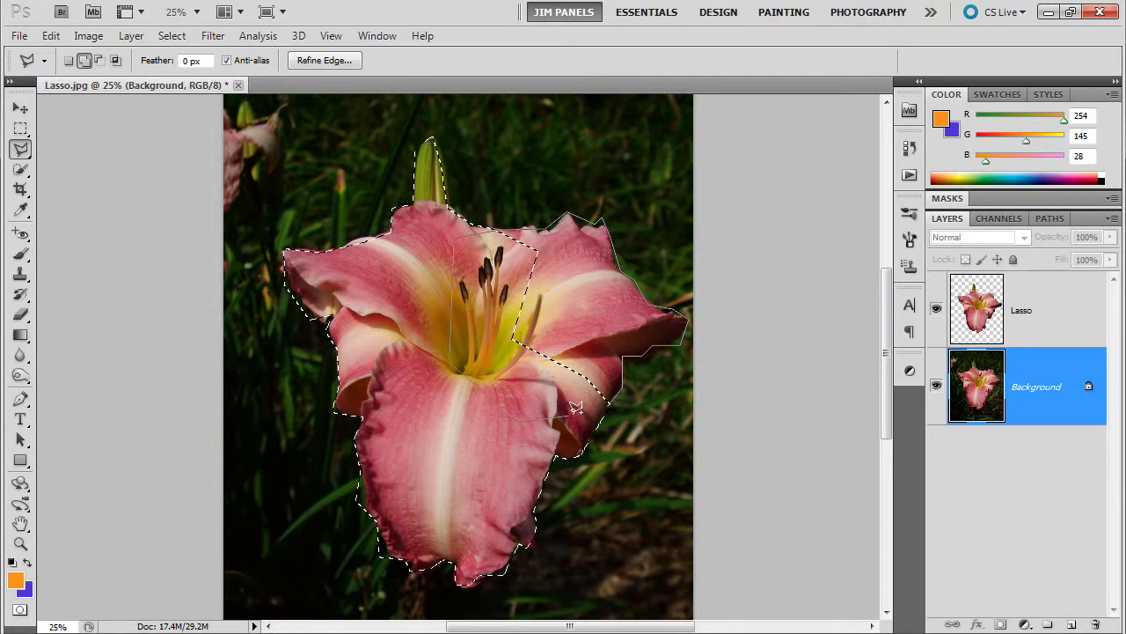
pyautogui.click(609, 402)
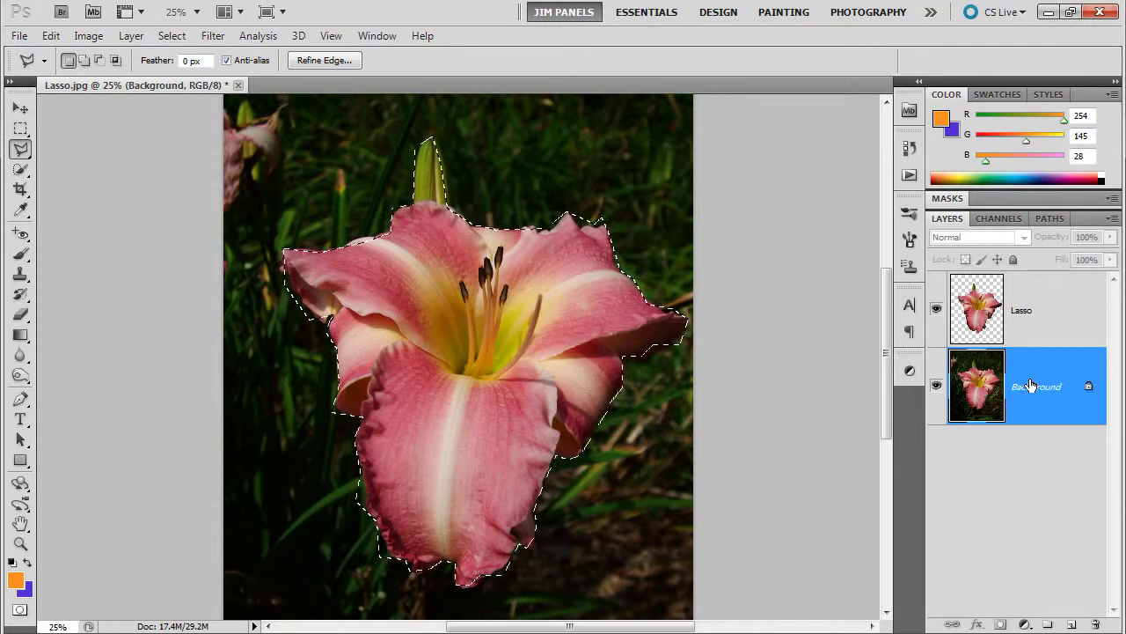
pyautogui.click(1053, 330)
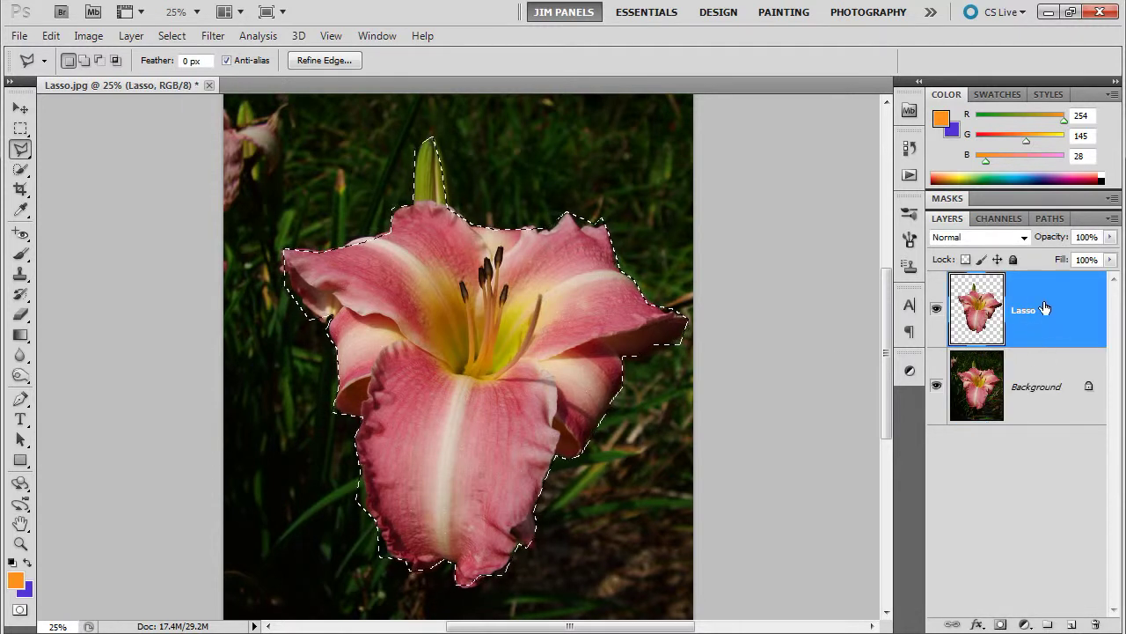
# - Copy the polygonal lily selection onto a new layer named 'Polygonal'
pyautogui.hotkey('ctrl', 'j')
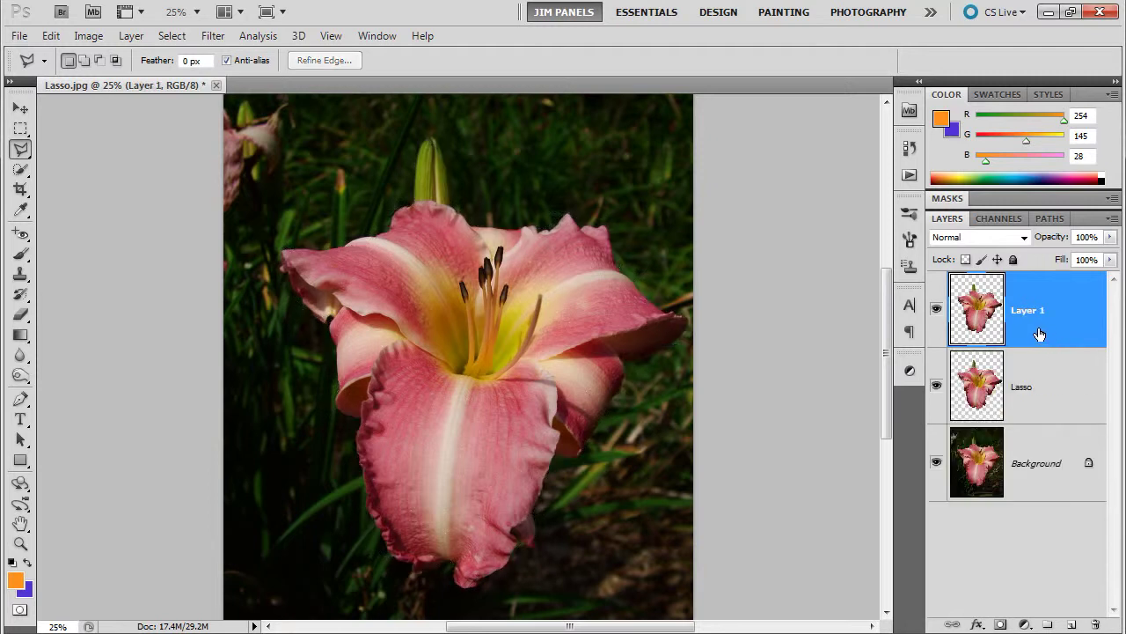
pyautogui.doubleClick(1028, 312)
pyautogui.write('Polygonal')
pyautogui.press('Return')
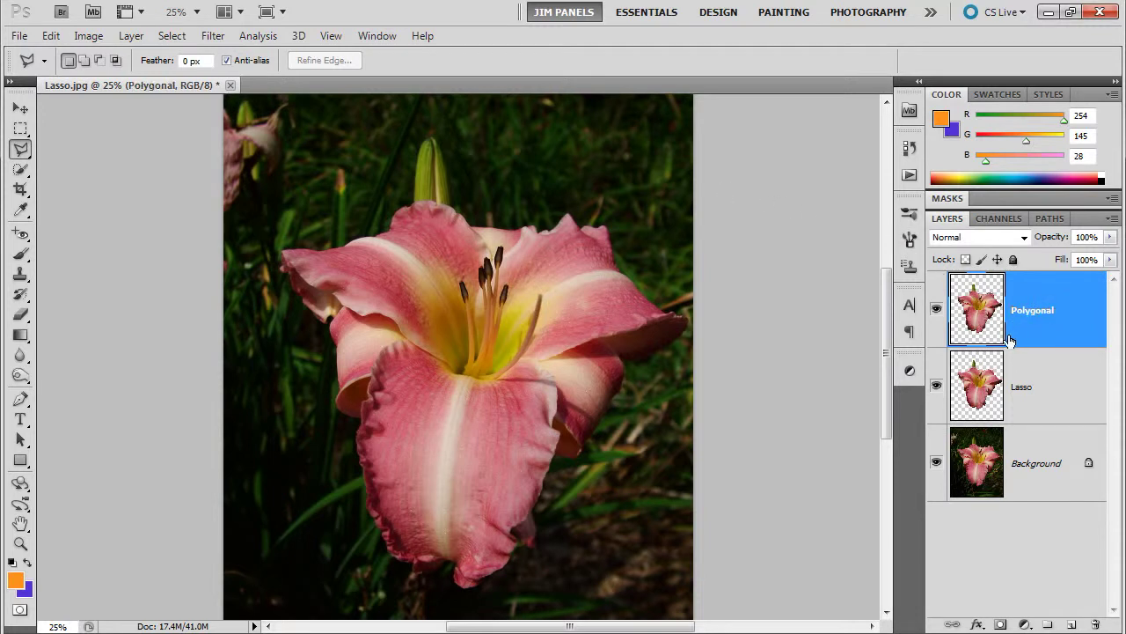
# - Show the Lasso and Background layers again and make Background the active layer
pyautogui.click(937, 384)
pyautogui.click(935, 464)
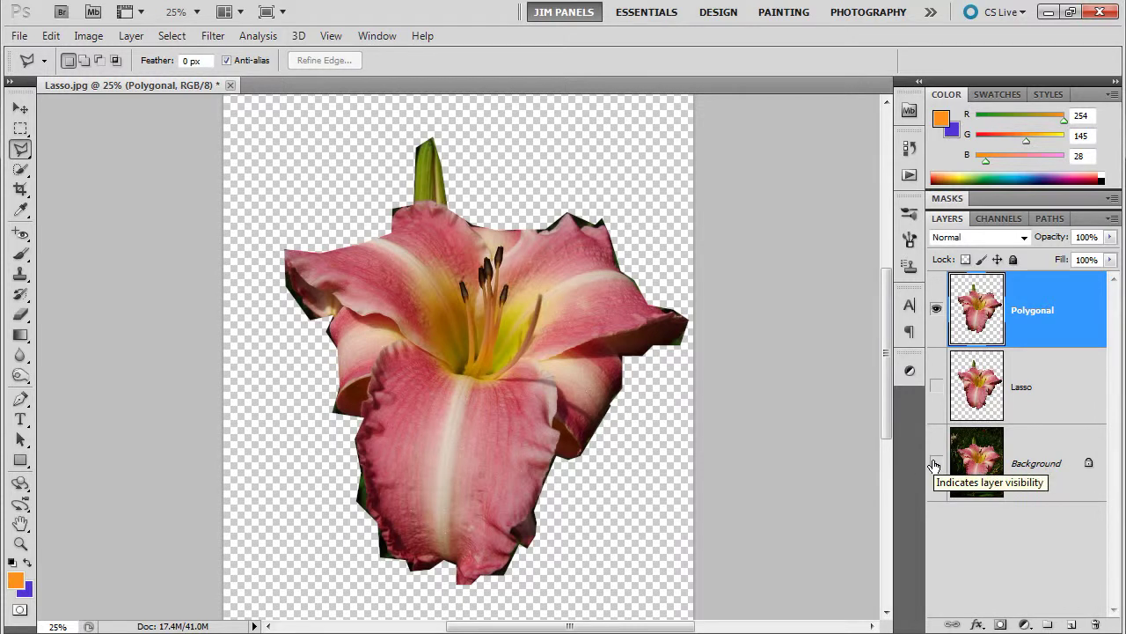
pyautogui.click(937, 464)
pyautogui.click(936, 386)
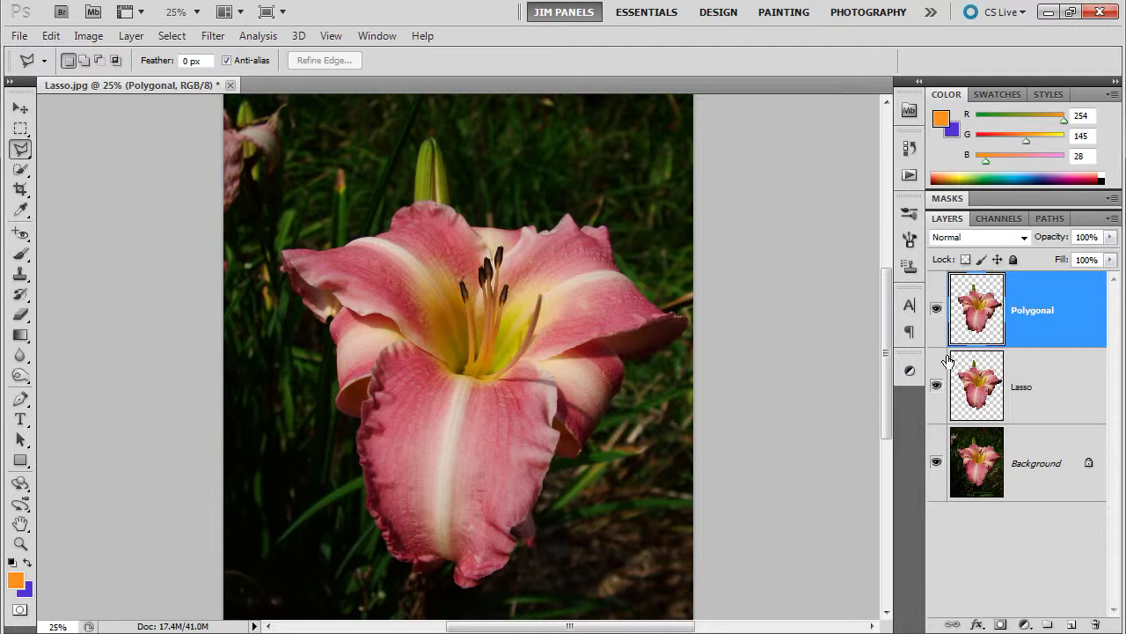
pyautogui.click(1039, 475)
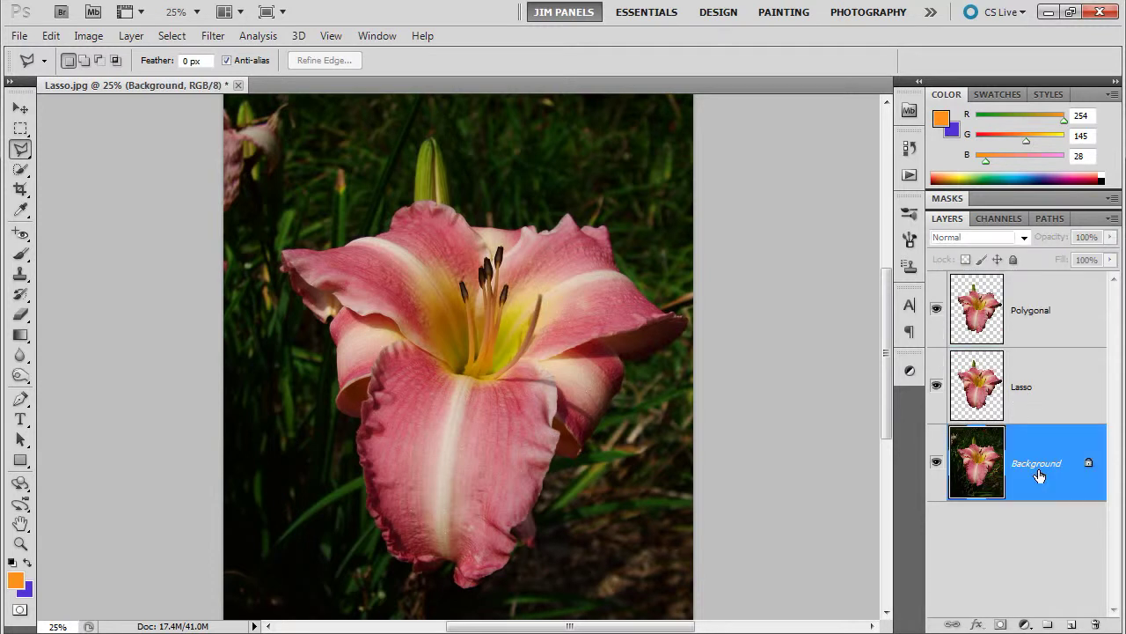
# - Trace the whole lily and bud with the Magnetic Lasso, starting and closing at the lower petal edge
pyautogui.click(21, 151)
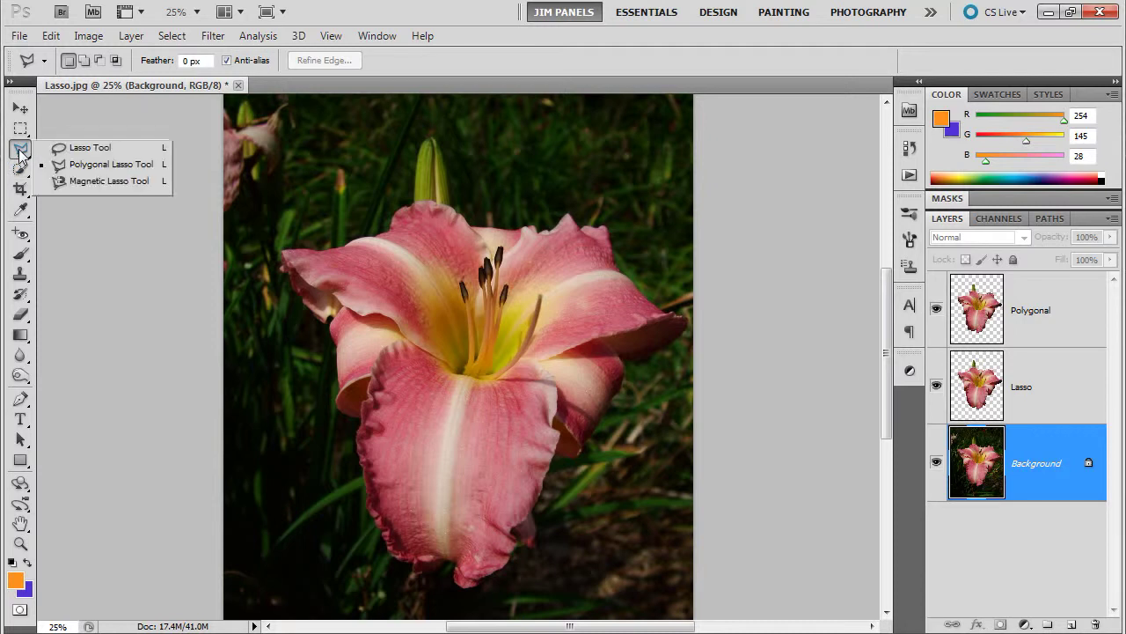
pyautogui.click(73, 181)
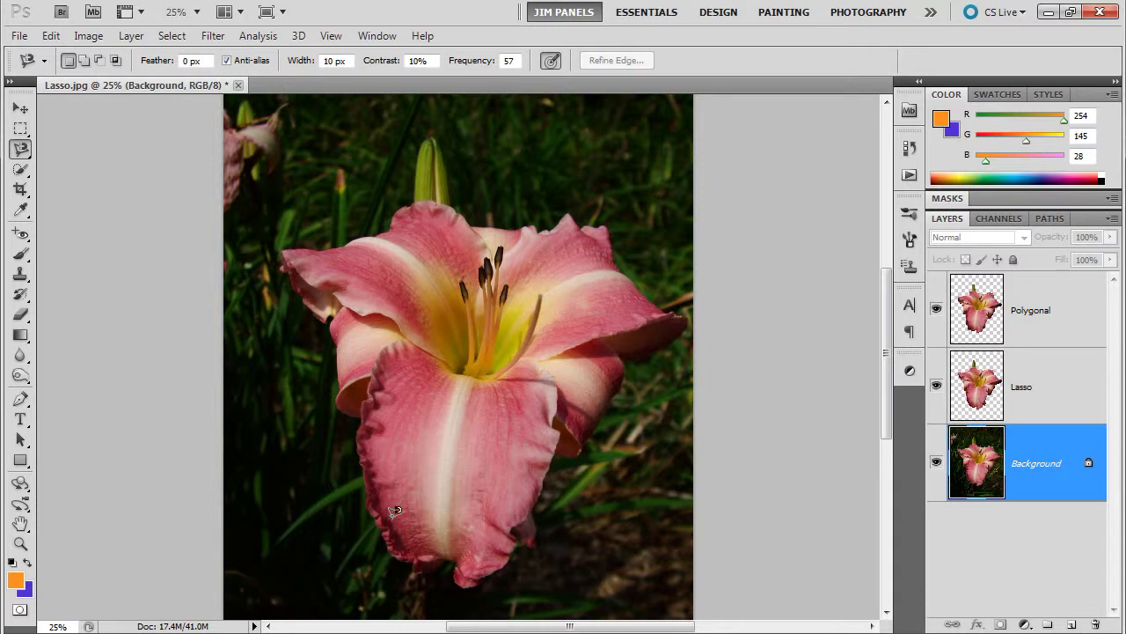
pyautogui.click(390, 553)
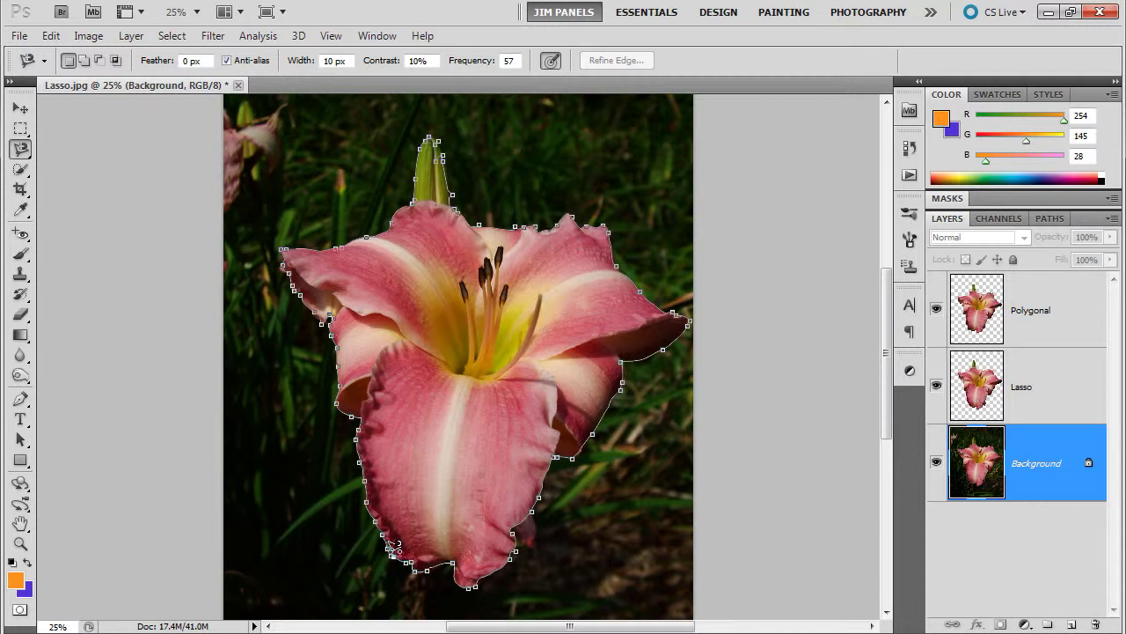
pyautogui.click(394, 548)
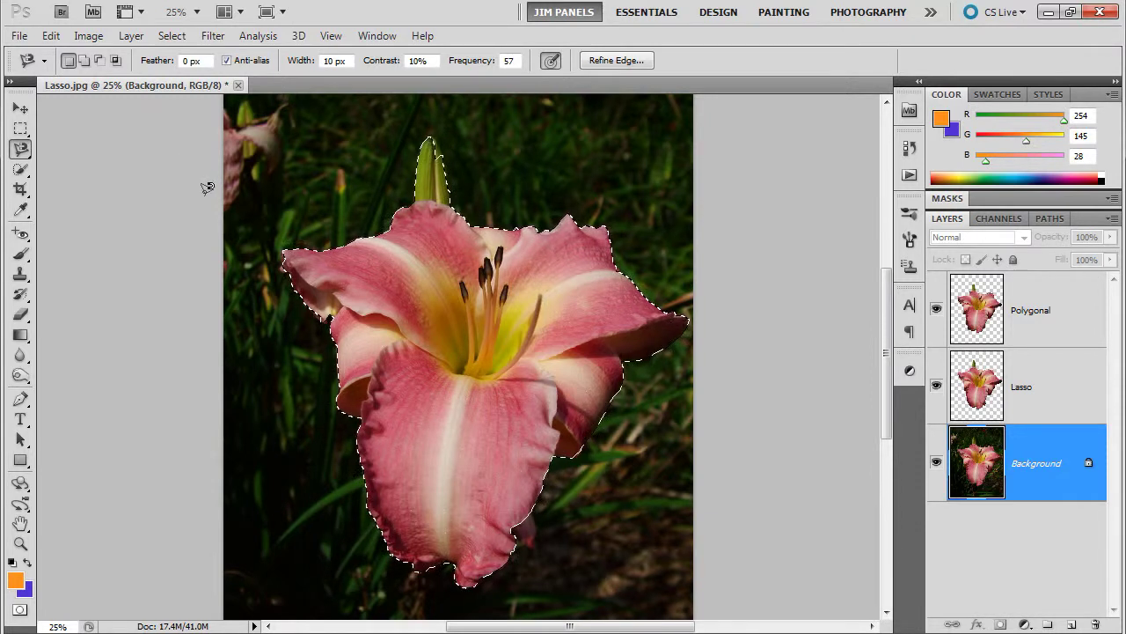
# - With the freehand Lasso, Shift-add and Alt-subtract areas to refine the lily selection
pyautogui.moveTo(24, 154); pyautogui.dragTo(79, 148)
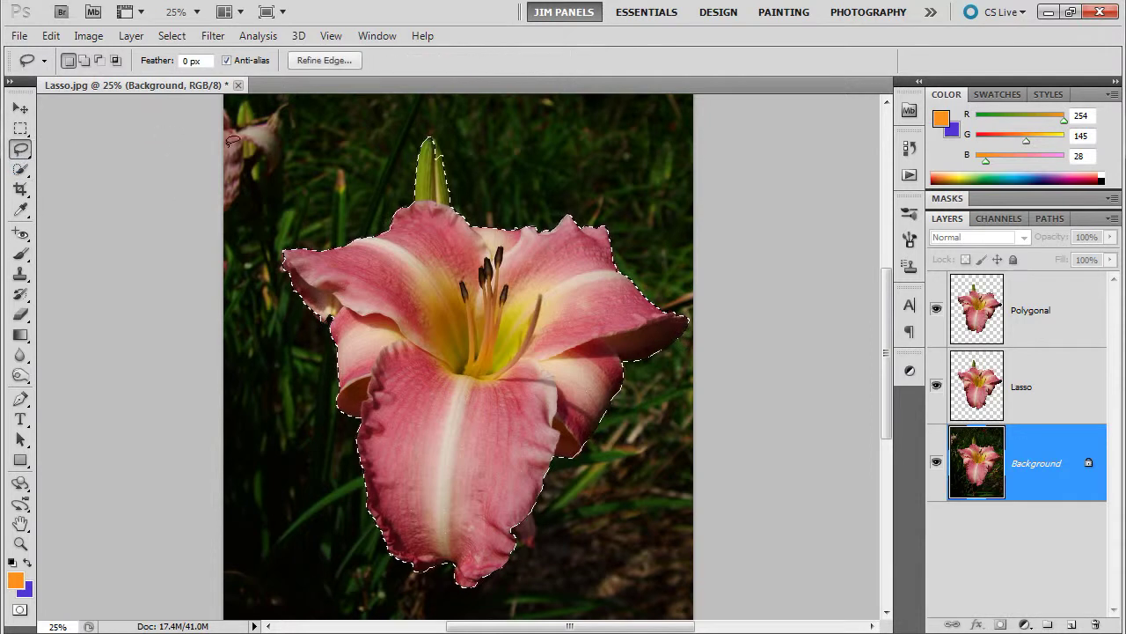
pyautogui.press('shift')
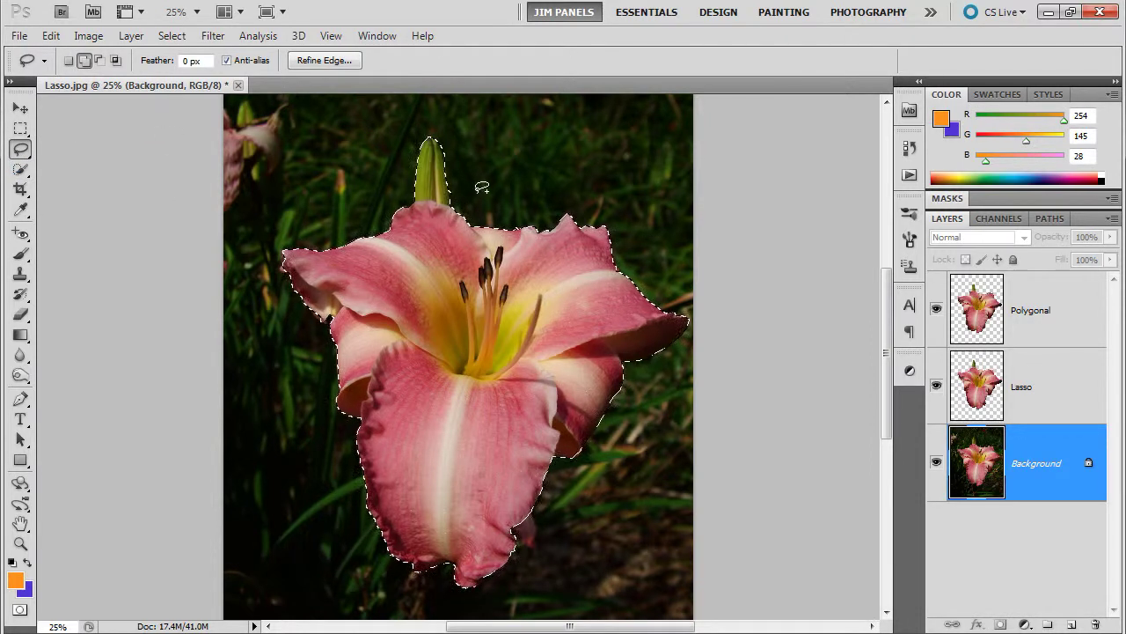
pyautogui.press('alt')
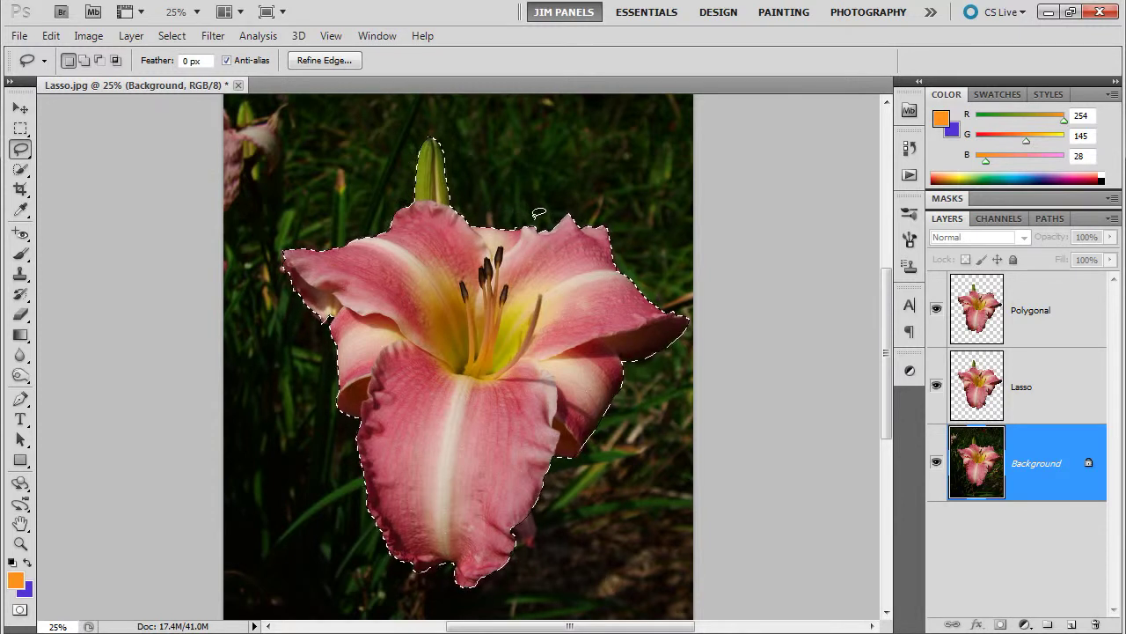
# - Copy the selected lily and paste it as a new layer
pyautogui.click(51, 35)
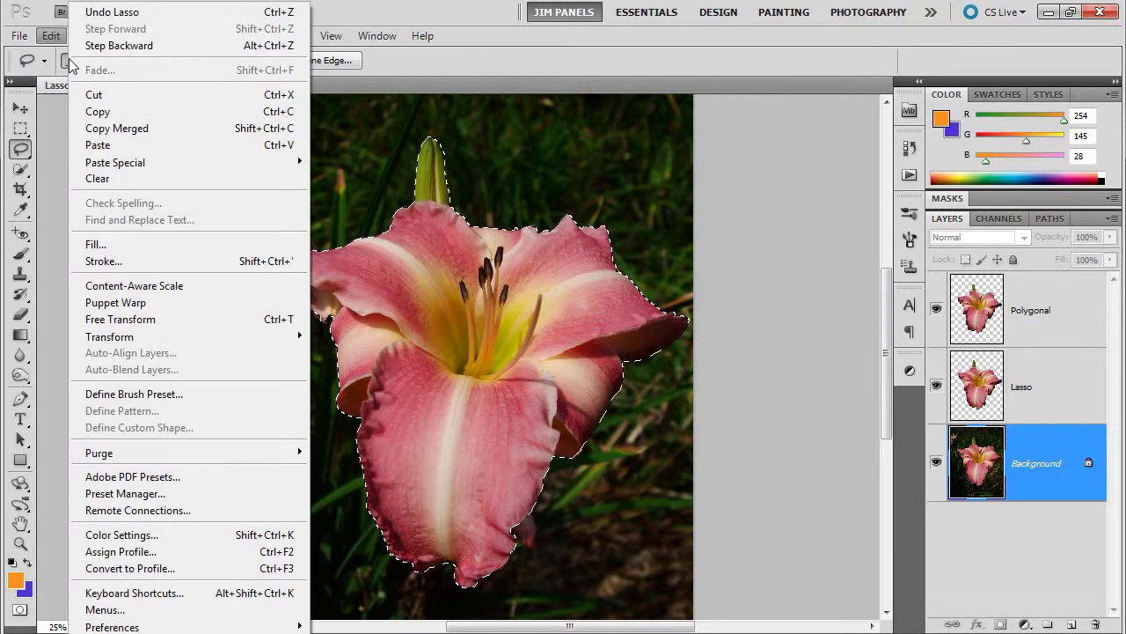
pyautogui.click(122, 111)
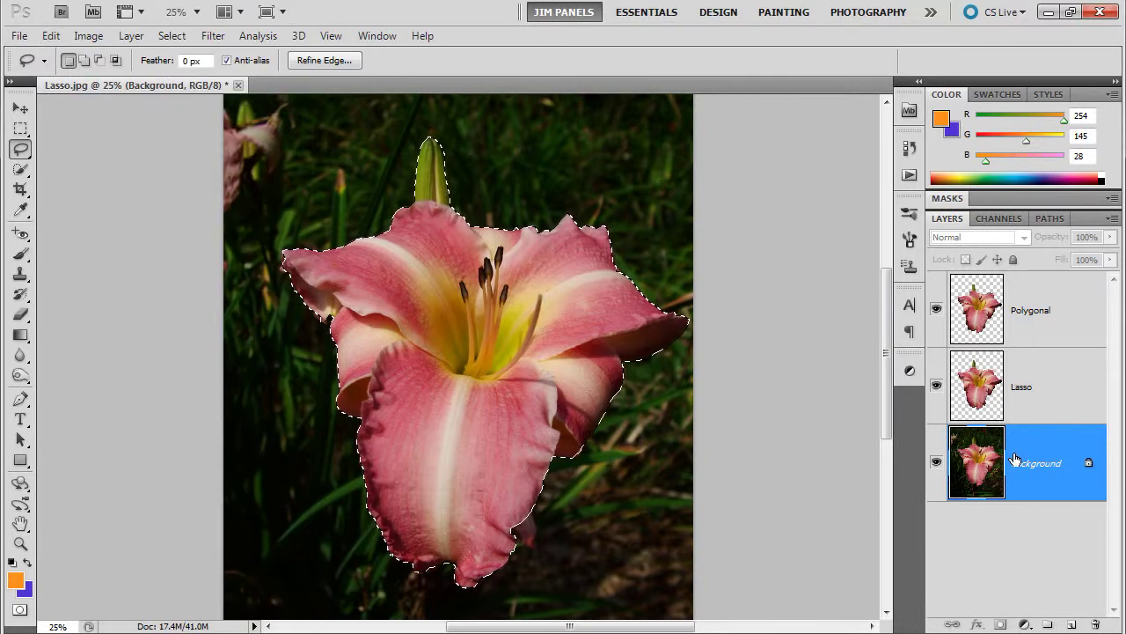
pyautogui.click(51, 35)
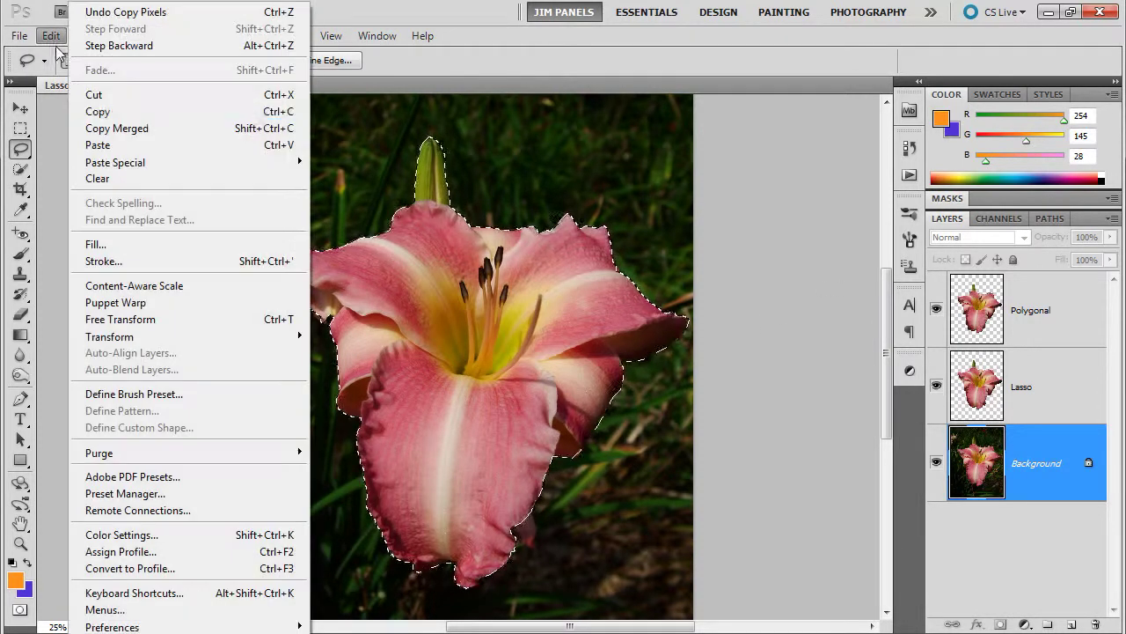
pyautogui.click(98, 145)
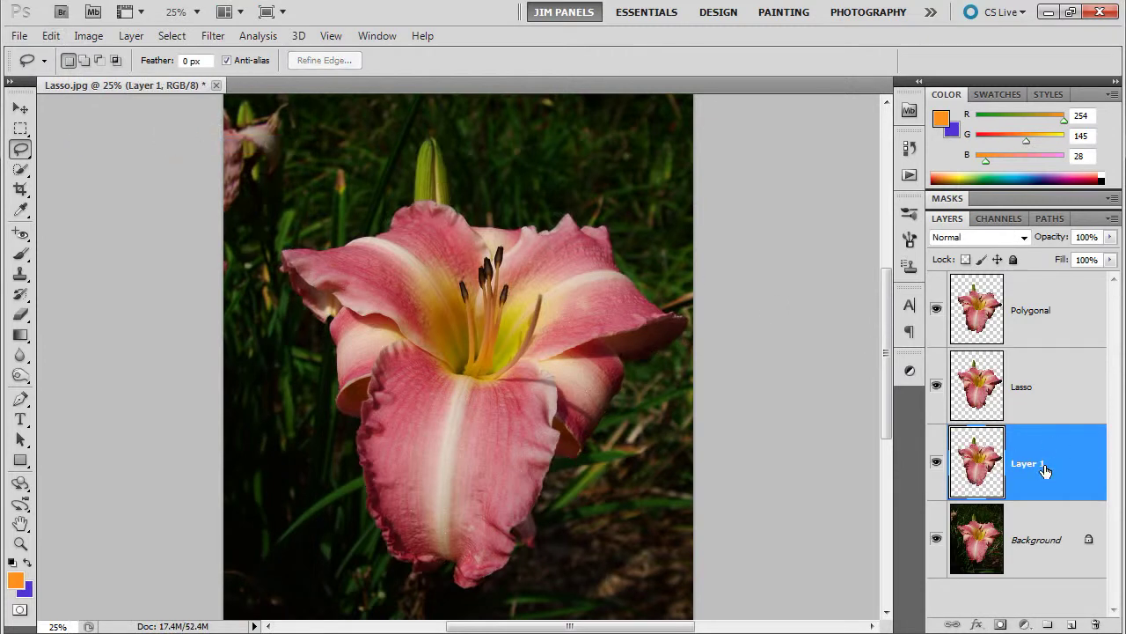
# - Move the pasted layer to the top of the stack and rename it 'Magnetic'
pyautogui.moveTo(1046, 471); pyautogui.dragTo(1054, 298)
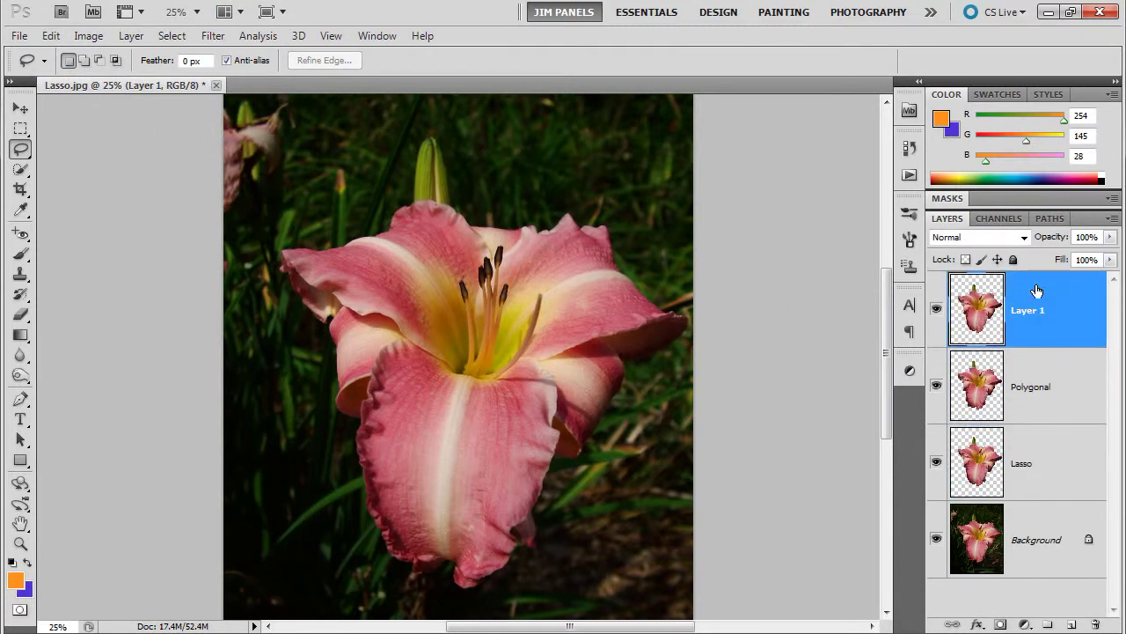
pyautogui.doubleClick(1027, 313)
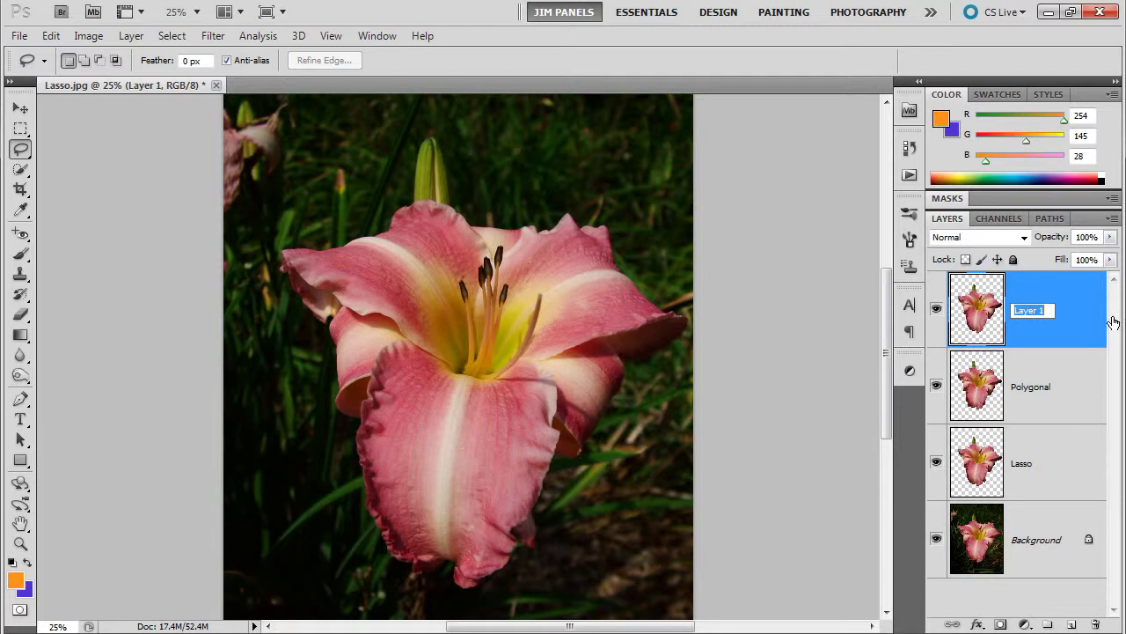
pyautogui.write('Magnetic')
pyautogui.click(1029, 586)
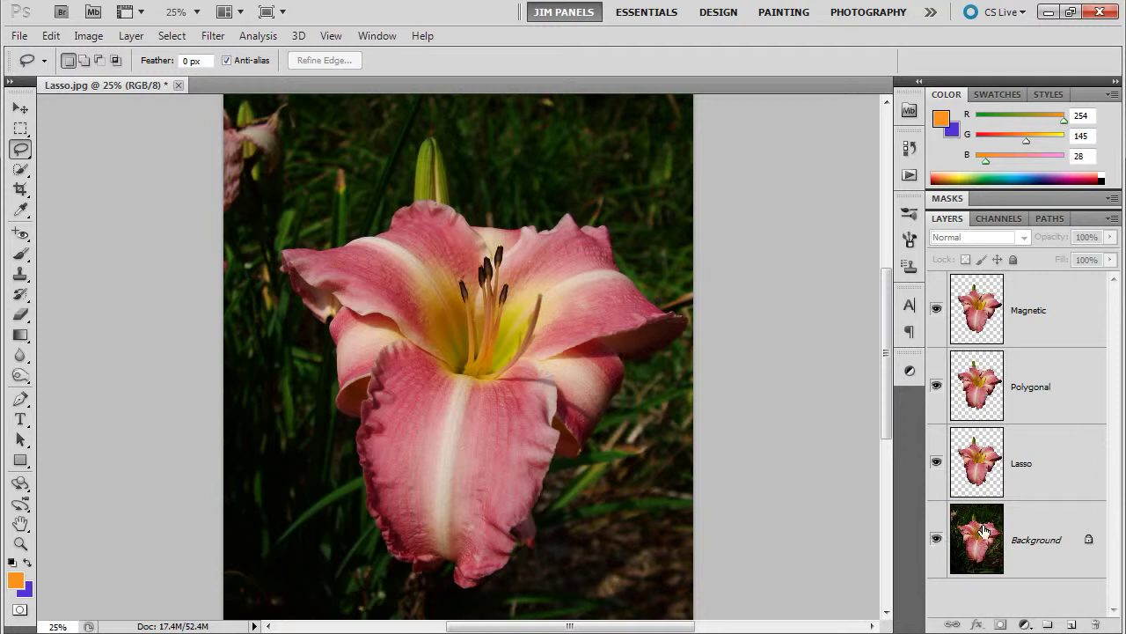
# - Hide the Background photo and the Magnetic, Polygonal and Lasso cutouts
pyautogui.click(936, 543)
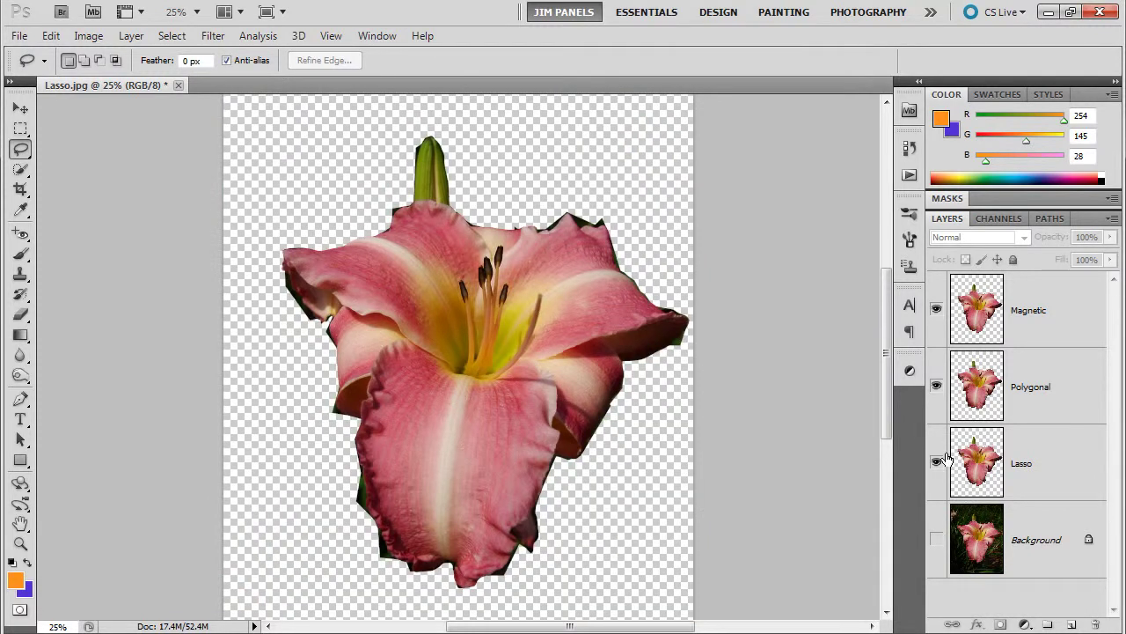
pyautogui.click(936, 309)
pyautogui.click(936, 385)
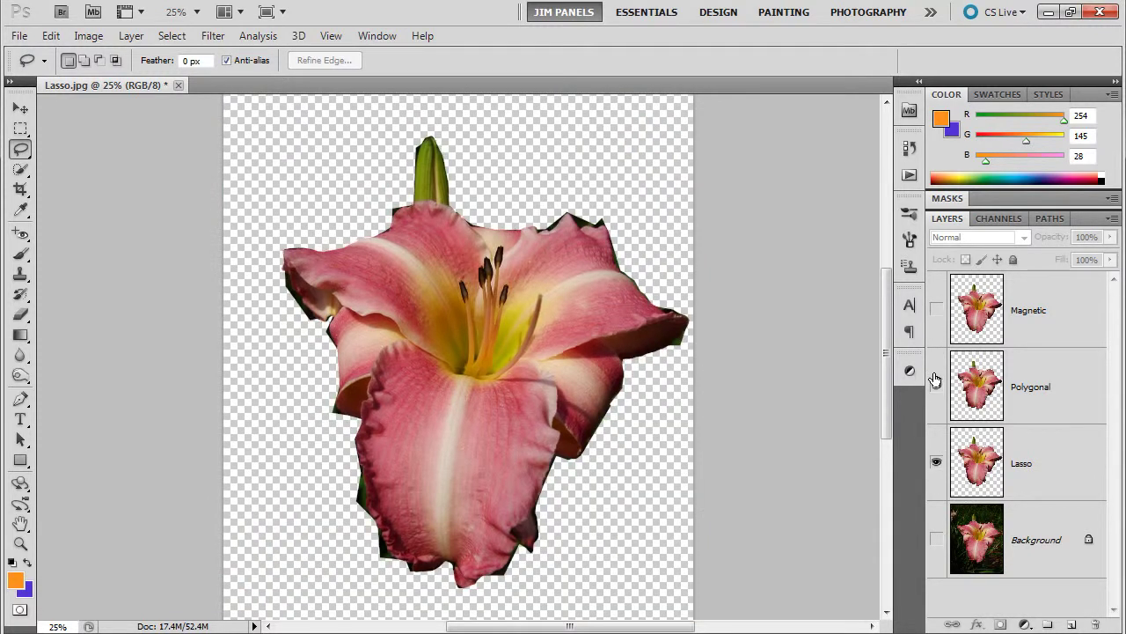
pyautogui.click(936, 461)
# - View the Lasso, Polygonal and Magnetic cutouts one at a time, then show all three
pyautogui.click(934, 465)
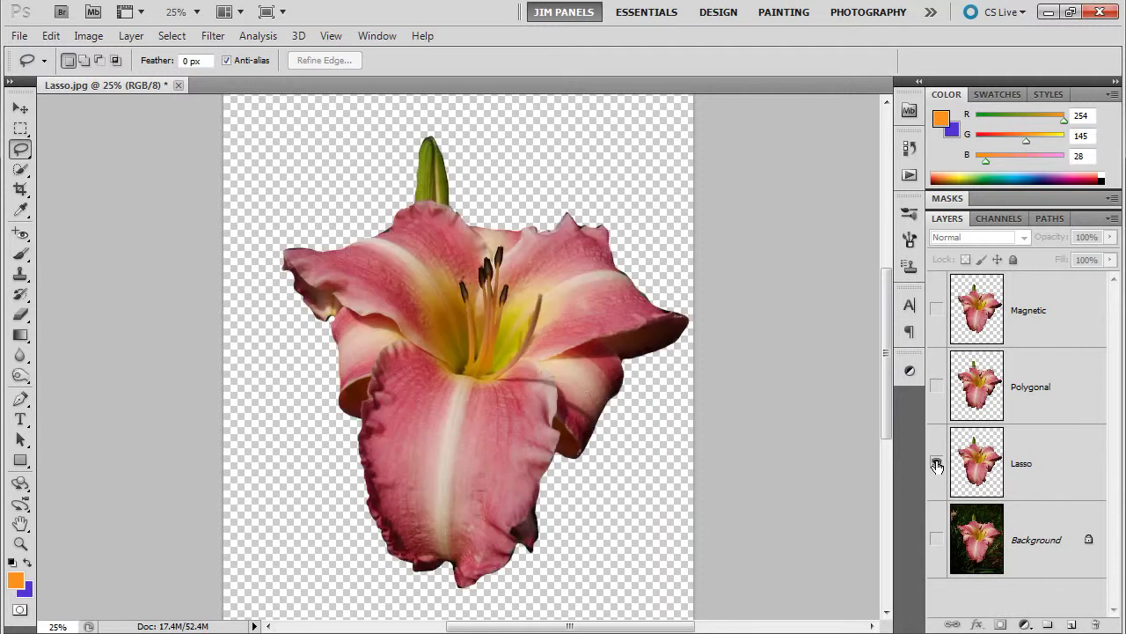
pyautogui.click(935, 465)
pyautogui.click(936, 384)
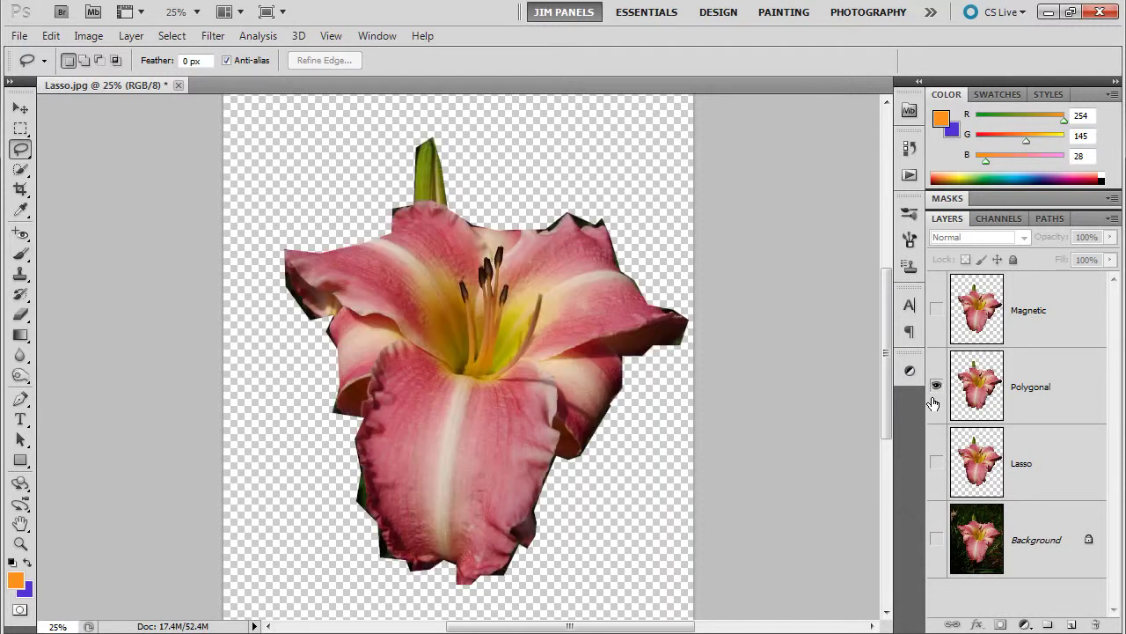
pyautogui.click(936, 384)
pyautogui.click(937, 309)
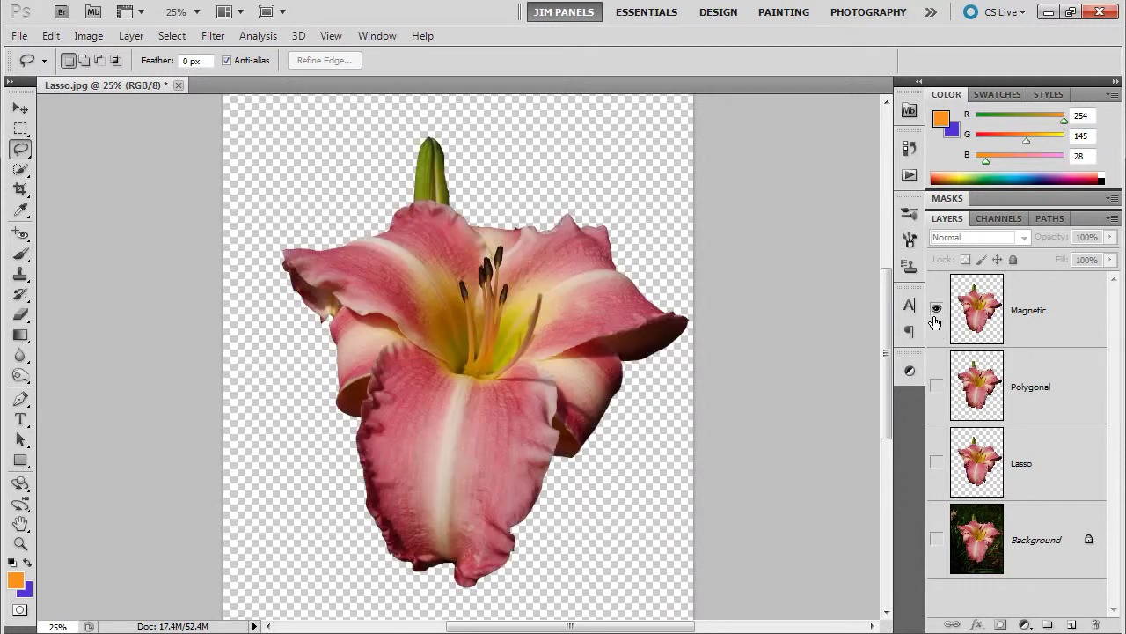
pyautogui.click(936, 310)
pyautogui.click(936, 385)
pyautogui.click(936, 308)
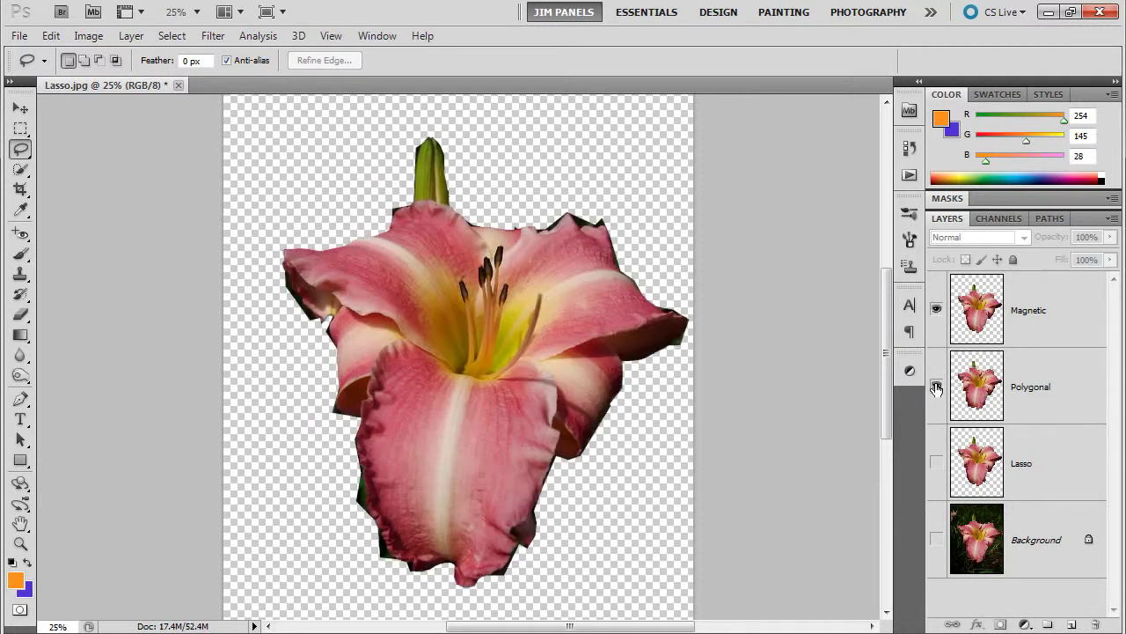
pyautogui.click(936, 462)
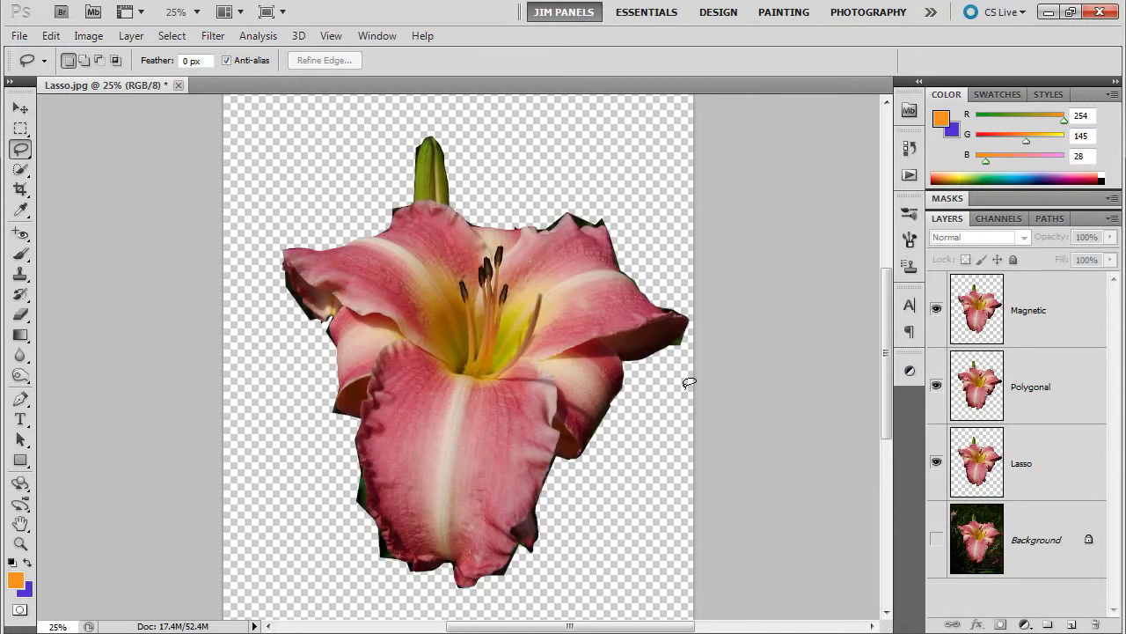